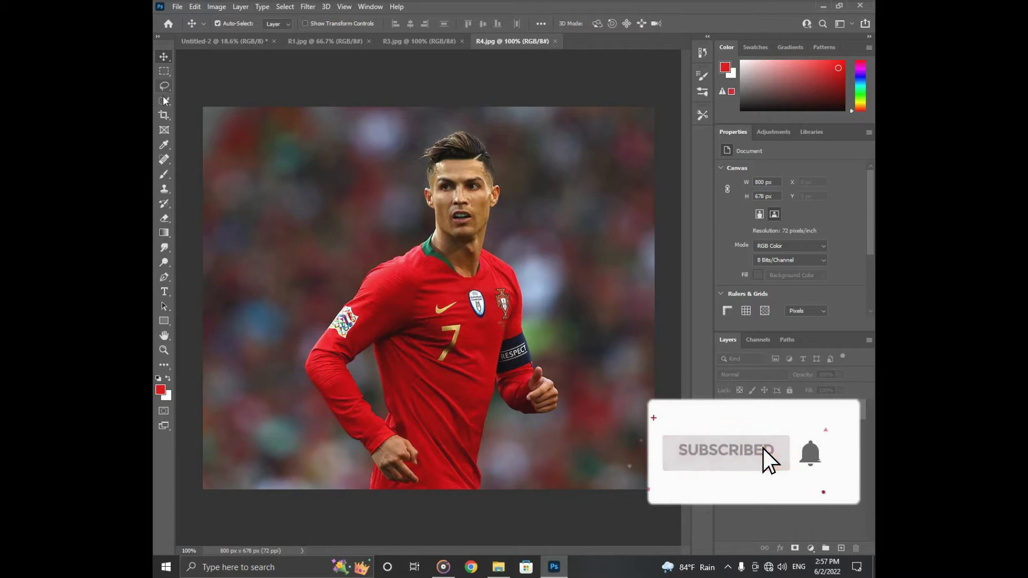
Select the player in R4.jpg with the Quick Selection tool, covering the head, torso and both arms
{"action": "left_click", "coordinate": [164, 99]}
{"action": "left_click_drag", "start_coordinate": [449, 294], "coordinate": [463, 149]}
{"action": "left_click_drag", "start_coordinate": [497, 308], "coordinate": [518, 381]}
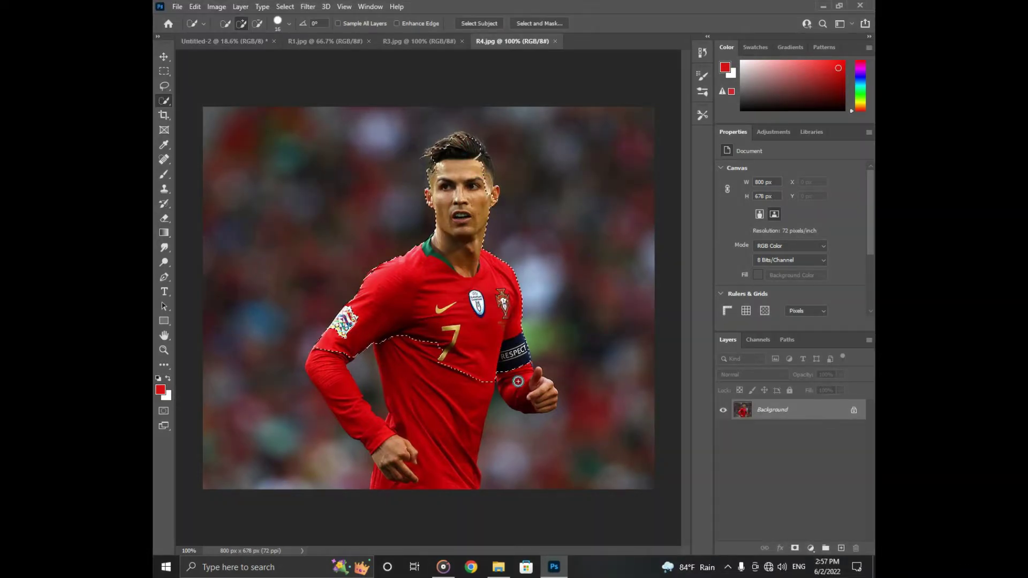
{"action": "mouse_move", "coordinate": [446, 390]}
{"action": "left_mouse_down"}
{"action": "mouse_move", "coordinate": [362, 423]}
{"action": "mouse_move", "coordinate": [349, 326]}
{"action": "left_mouse_up"}
Refine the selection in R4.jpg around the neck, ears, hair and shirt so it follows the player's outline
{"action": "scroll", "coordinate": [349, 326], "scroll_direction": "up", "scroll_amount": 3}
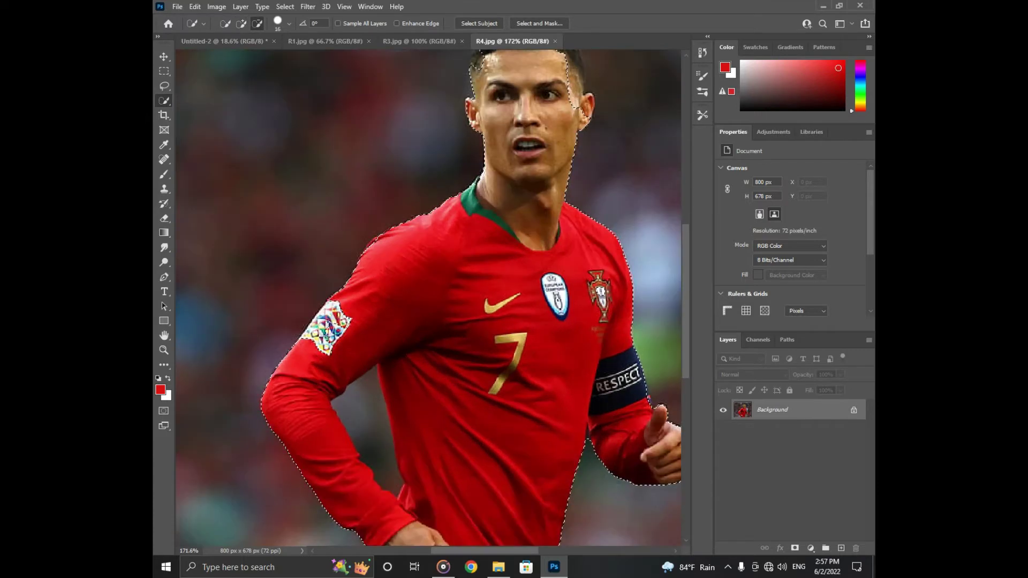
{"action": "scroll", "coordinate": [440, 230], "scroll_direction": "up", "scroll_amount": 3}
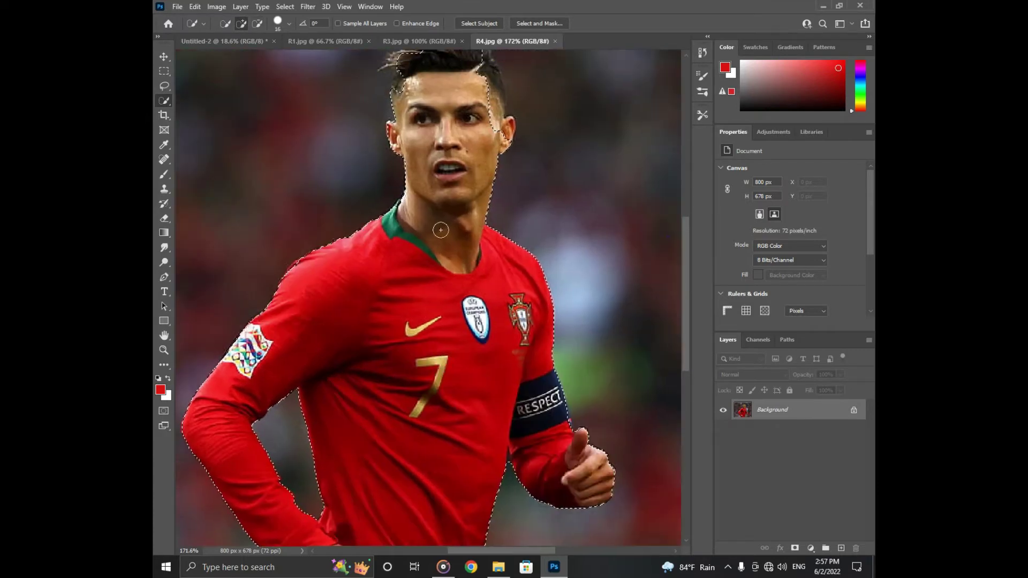
{"action": "left_click_drag", "start_coordinate": [429, 243], "coordinate": [452, 271]}
{"action": "mouse_move", "coordinate": [440, 224]}
{"action": "left_mouse_down"}
{"action": "mouse_move", "coordinate": [397, 189]}
{"action": "mouse_move", "coordinate": [416, 194]}
{"action": "mouse_move", "coordinate": [378, 186]}
{"action": "mouse_move", "coordinate": [314, 226]}
{"action": "mouse_move", "coordinate": [311, 269]}
{"action": "left_mouse_up"}
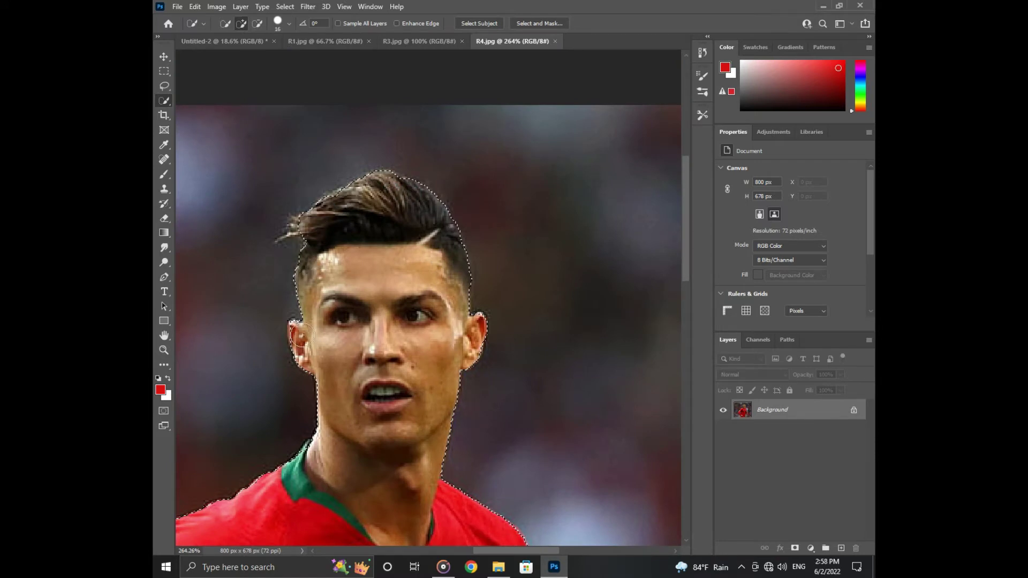
{"action": "scroll", "coordinate": [303, 333], "scroll_direction": "up", "scroll_amount": 3}
{"action": "scroll", "coordinate": [585, 383], "scroll_direction": "down", "scroll_amount": 5}
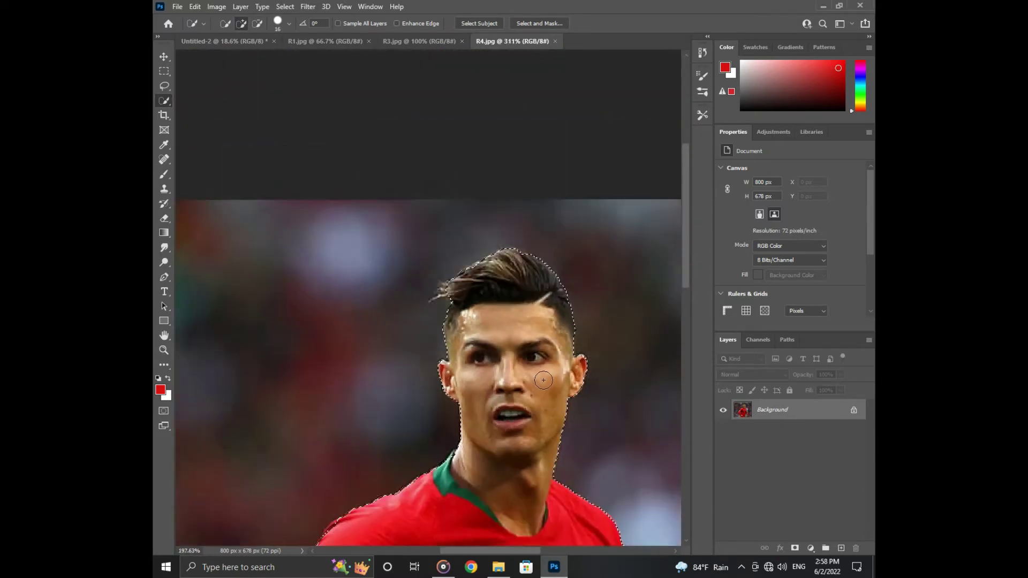
{"action": "scroll", "coordinate": [460, 303], "scroll_direction": "down", "scroll_amount": 3}
{"action": "left_click_drag", "start_coordinate": [380, 407], "coordinate": [406, 331]}
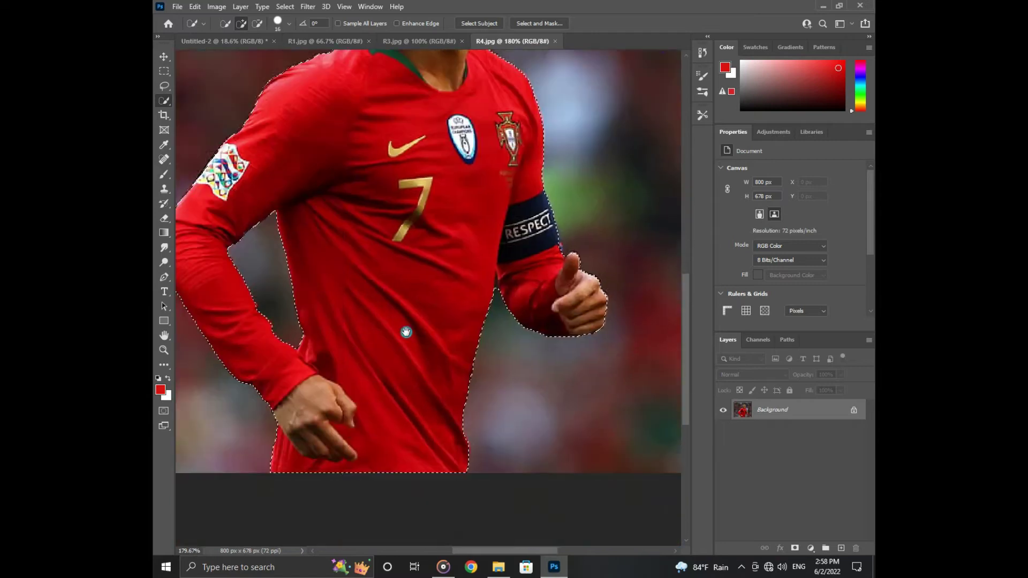
Cut the selected player in R4.jpg onto a new layer and delete the Background layer
{"action": "right_click", "coordinate": [430, 274]}
{"action": "left_click", "coordinate": [438, 278]}
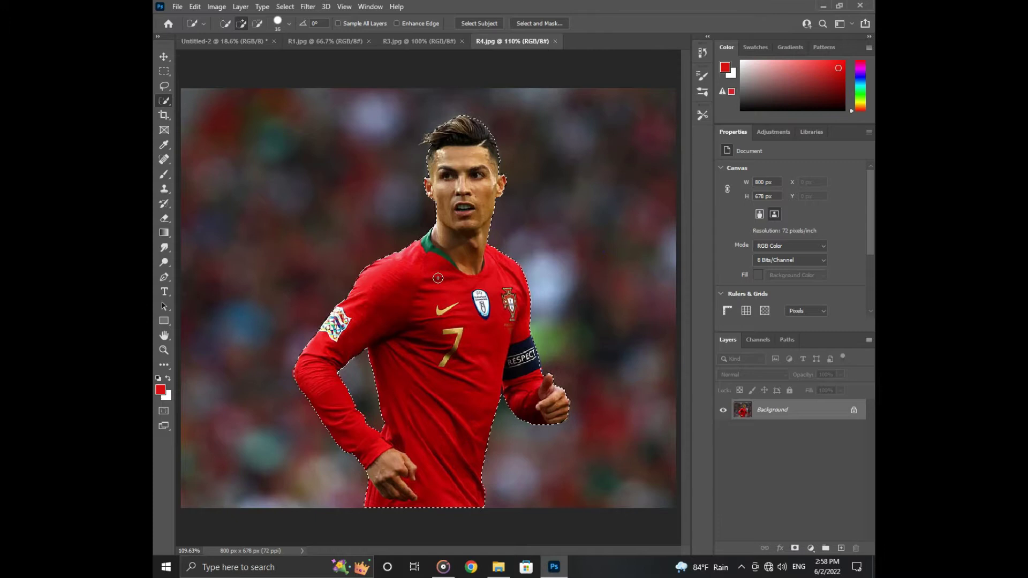
{"action": "right_click", "coordinate": [438, 278]}
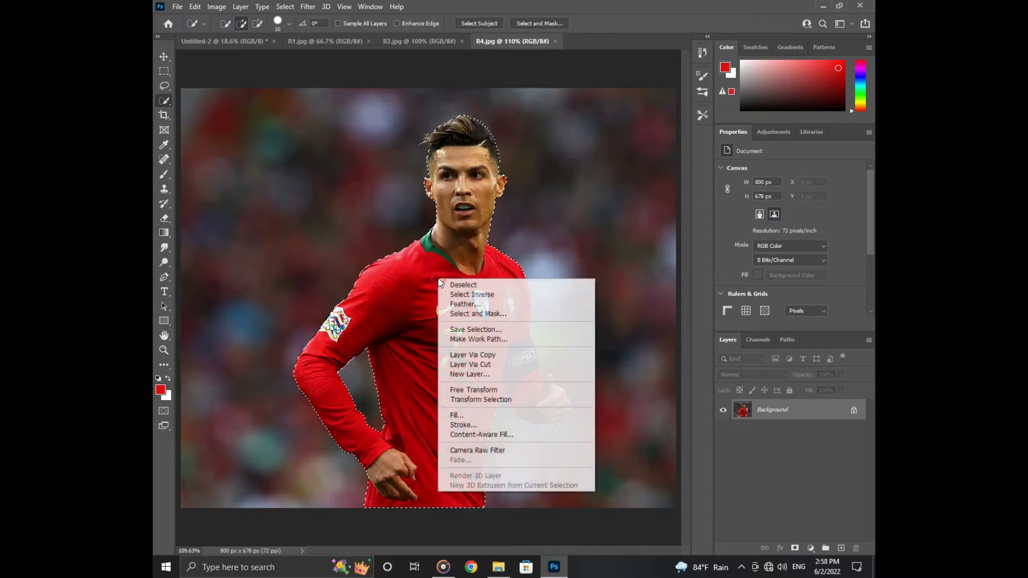
{"action": "left_click", "coordinate": [471, 367]}
{"action": "left_click", "coordinate": [783, 433]}
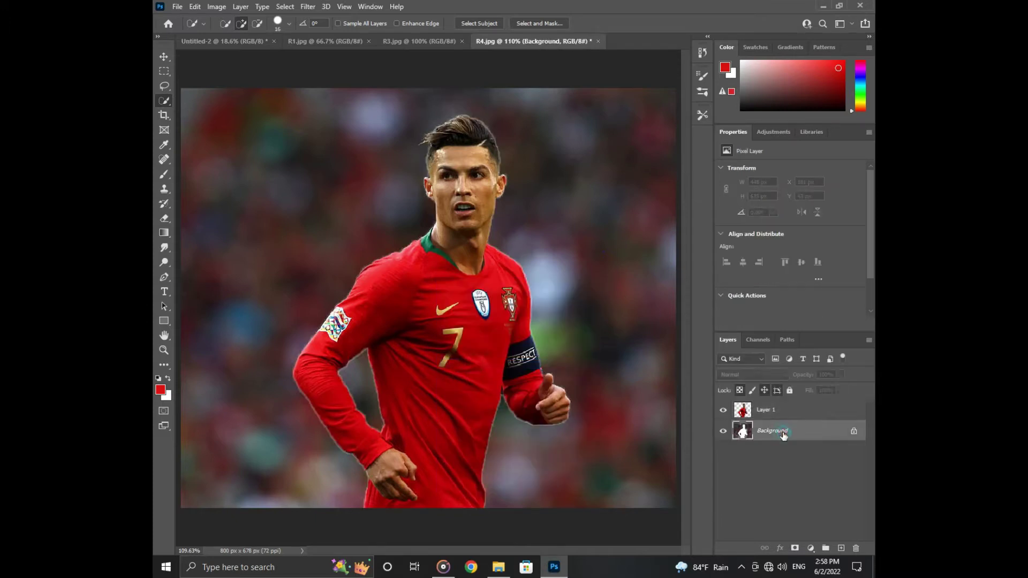
{"action": "key", "text": "Delete"}
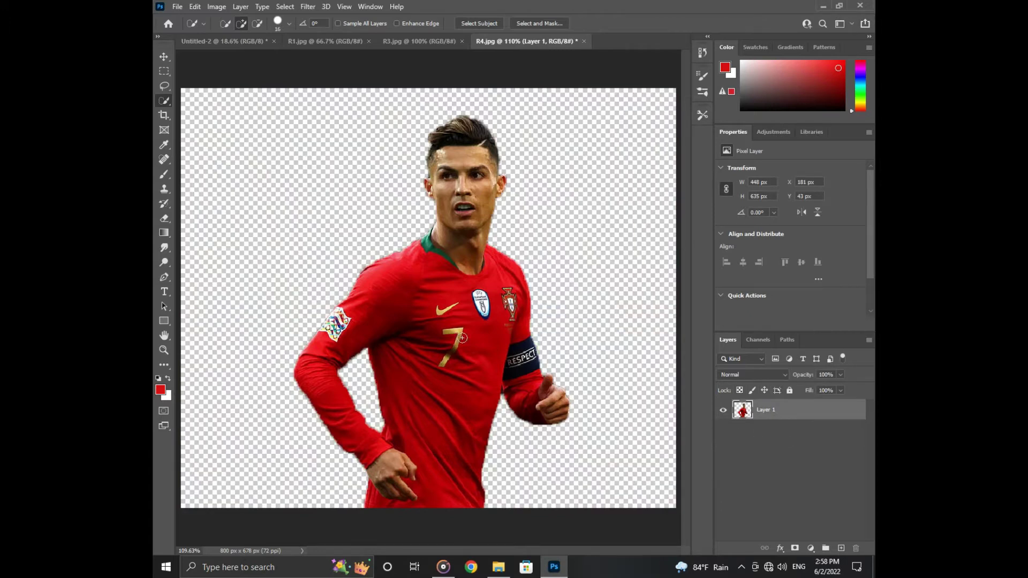
Move the cut-out player from R4.jpg into the Untitled-2 document
{"action": "key", "text": "v"}
{"action": "left_click_drag", "start_coordinate": [455, 348], "coordinate": [449, 336]}
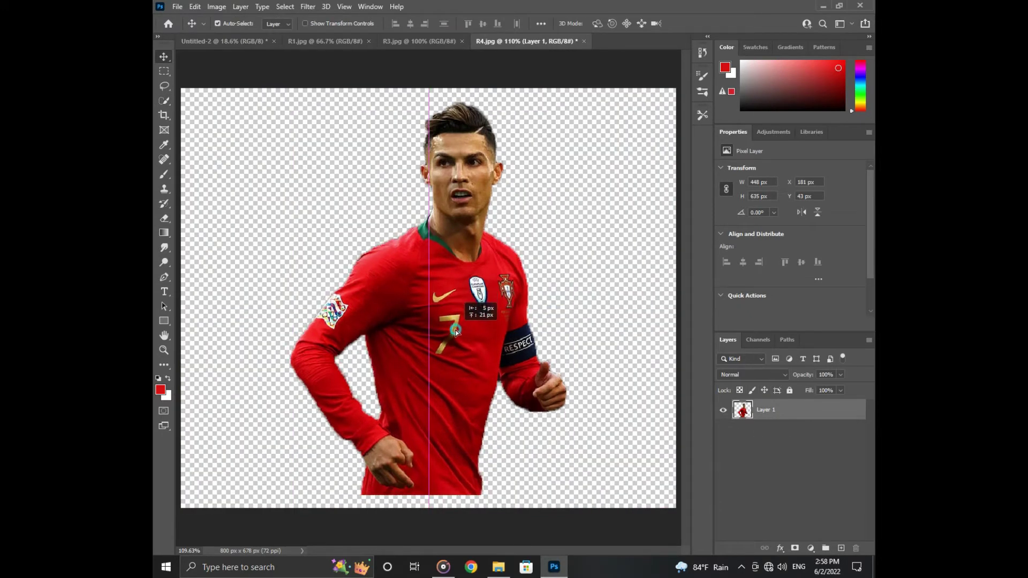
{"action": "left_click_drag", "start_coordinate": [429, 264], "coordinate": [252, 40]}
{"action": "left_click_drag", "start_coordinate": [460, 229], "coordinate": [483, 302]}
Scale the Portugal player to about 334% and place him in the lower left of the Untitled-2 canvas
{"action": "key", "text": "ctrl+t"}
{"action": "left_click_drag", "start_coordinate": [510, 270], "coordinate": [578, 234]}
{"action": "left_click_drag", "start_coordinate": [488, 297], "coordinate": [352, 318]}
{"action": "left_click_drag", "start_coordinate": [401, 254], "coordinate": [424, 224]}
{"action": "left_click_drag", "start_coordinate": [364, 296], "coordinate": [315, 302]}
{"action": "left_click_drag", "start_coordinate": [372, 231], "coordinate": [317, 271]}
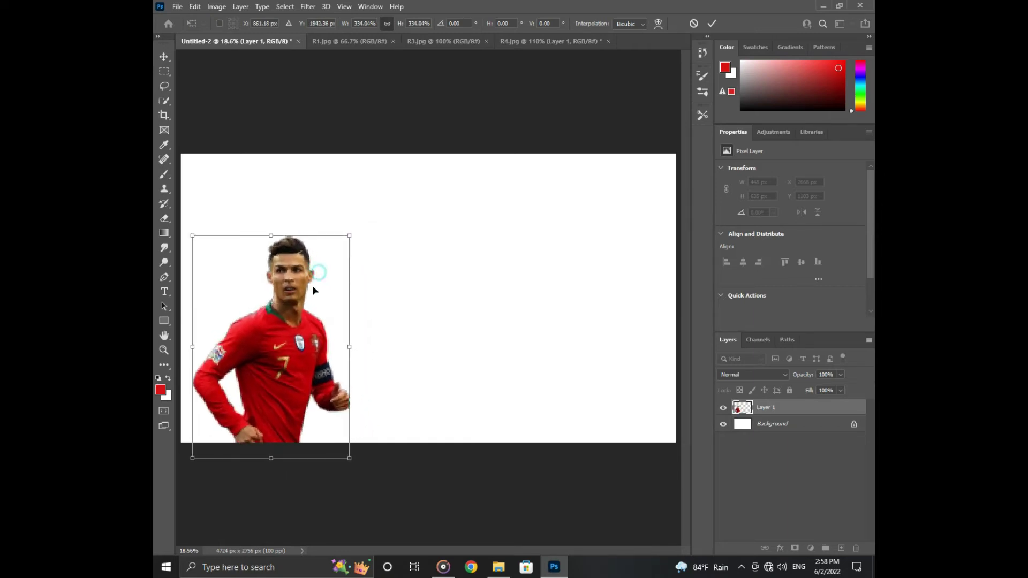
{"action": "key", "text": "Return"}
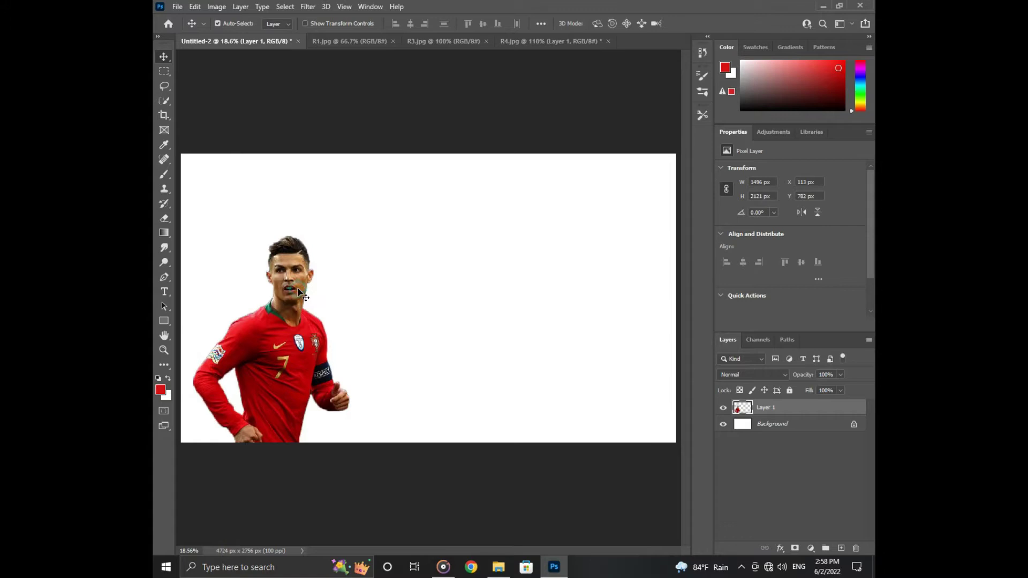
Select the player in R3.jpg with the Quick Selection tool, covering the head, shirt and arms
{"action": "left_click", "coordinate": [342, 43]}
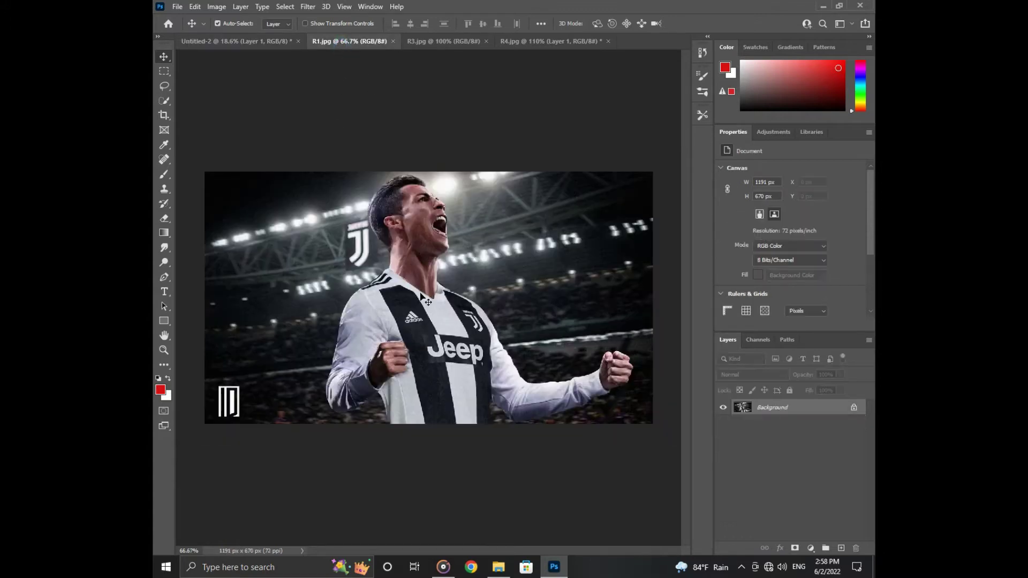
{"action": "left_click", "coordinate": [454, 43]}
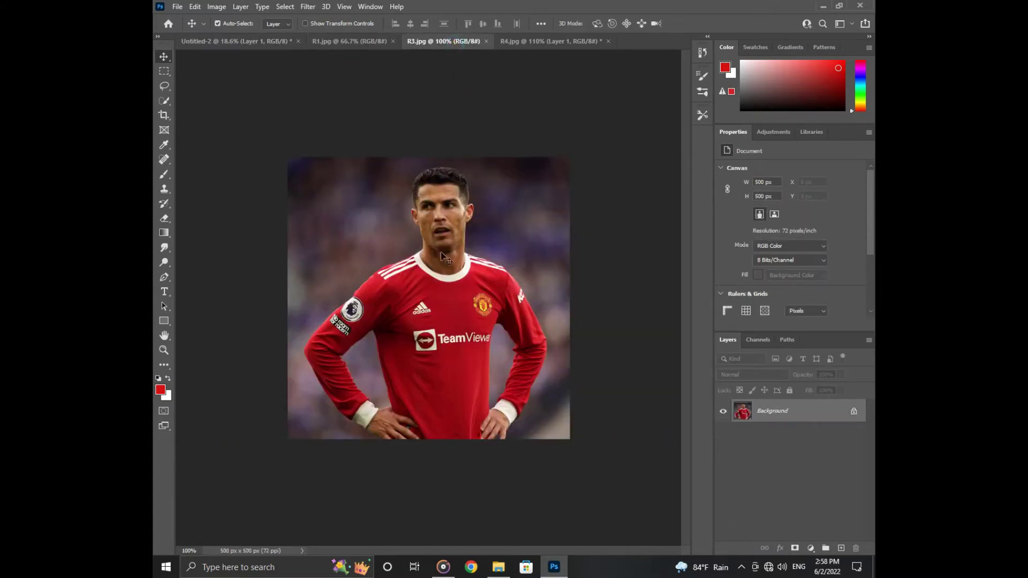
{"action": "key", "text": "w"}
{"action": "left_click_drag", "start_coordinate": [446, 308], "coordinate": [441, 194]}
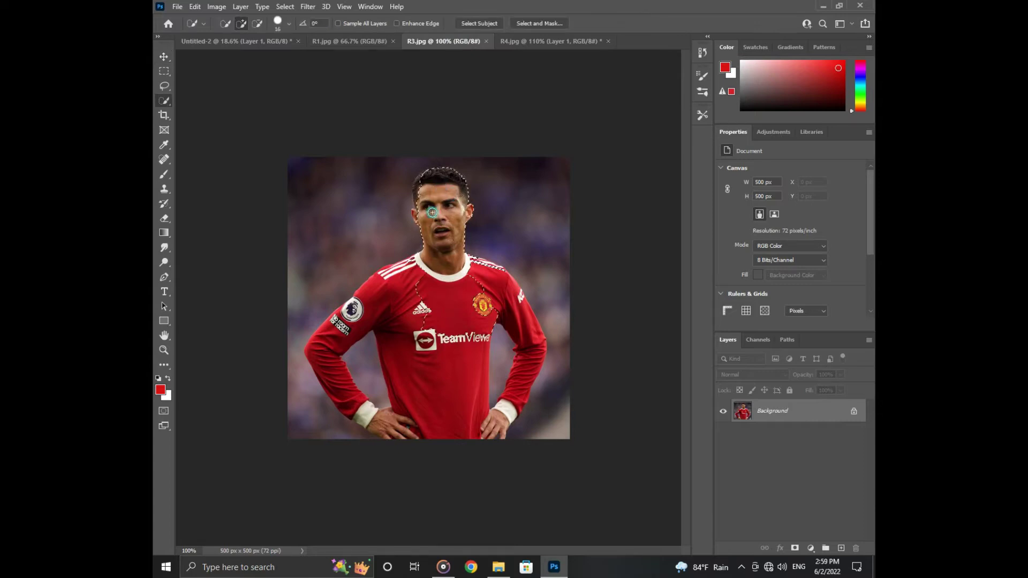
{"action": "mouse_move", "coordinate": [423, 297]}
{"action": "left_mouse_down"}
{"action": "mouse_move", "coordinate": [357, 319]}
{"action": "mouse_move", "coordinate": [332, 353]}
{"action": "mouse_move", "coordinate": [334, 383]}
{"action": "left_mouse_up"}
{"action": "mouse_move", "coordinate": [419, 395]}
{"action": "left_mouse_down"}
{"action": "mouse_move", "coordinate": [427, 340]}
{"action": "mouse_move", "coordinate": [447, 332]}
{"action": "left_mouse_up"}
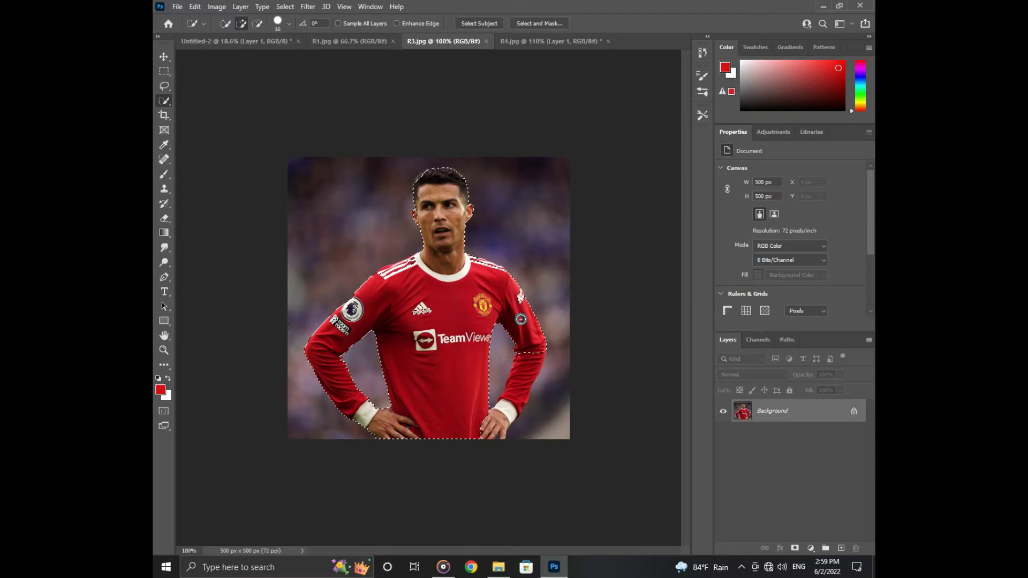
Add the missed shoulder stripes to the player's selection in R3.jpg
{"action": "scroll", "coordinate": [497, 370], "scroll_direction": "up", "scroll_amount": 5}
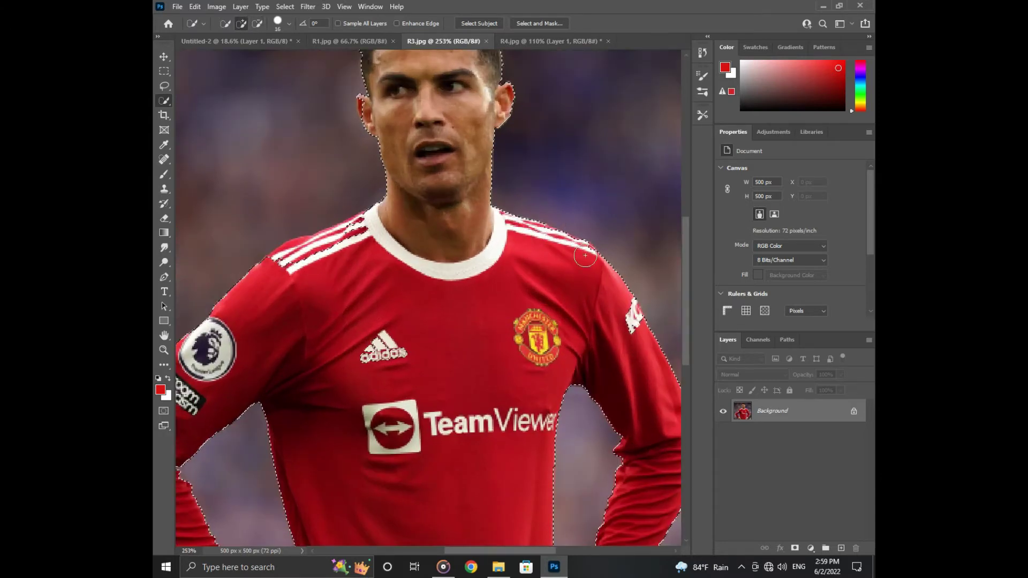
{"action": "left_click_drag", "start_coordinate": [306, 254], "coordinate": [337, 236]}
{"action": "left_click_drag", "start_coordinate": [434, 211], "coordinate": [418, 381]}
{"action": "scroll", "coordinate": [373, 163], "scroll_direction": "up", "scroll_amount": 3}
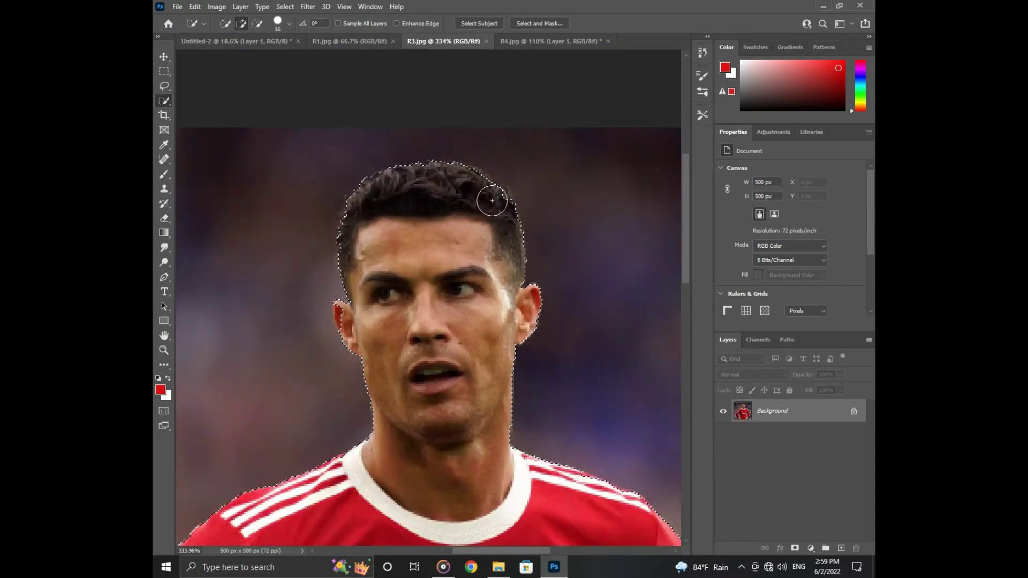
Reduce the Quick Selection brush size to 3 and subtract the background beside the player's left-hand ear in R3.jpg
{"action": "scroll", "coordinate": [350, 314], "scroll_direction": "up", "scroll_amount": 4}
{"action": "key", "text": "bracketleft"}
{"action": "key", "text": "bracketleft"}
{"action": "key", "text": "bracketleft"}
{"action": "key", "text": "bracketleft"}
{"action": "key", "text": "bracketleft"}
{"action": "key", "text": "bracketleft"}
{"action": "key", "text": "bracketleft"}
{"action": "key", "text": "bracketleft"}
{"action": "key", "text": "bracketleft"}
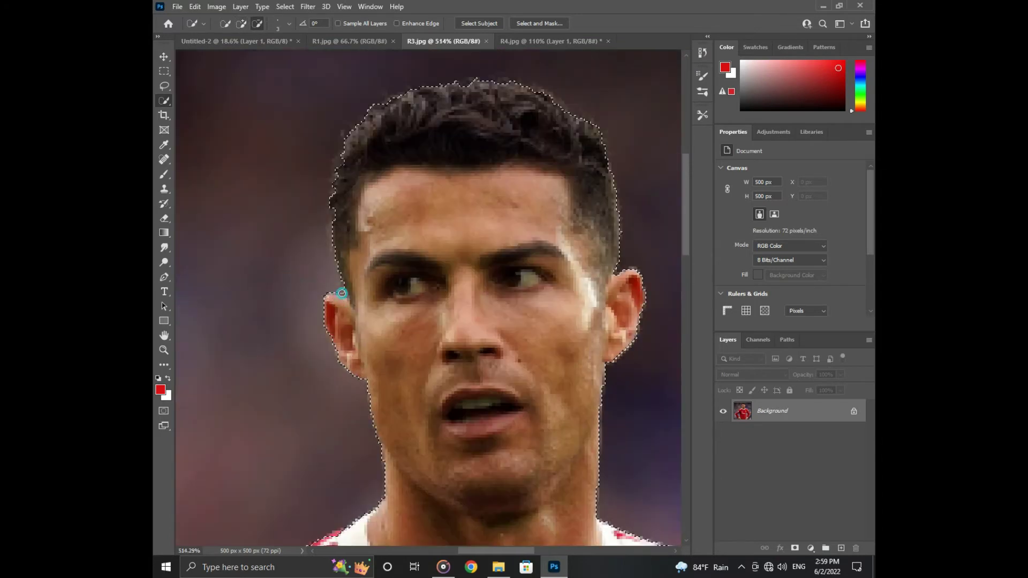
{"action": "right_click", "coordinate": [334, 292], "text": "alt"}
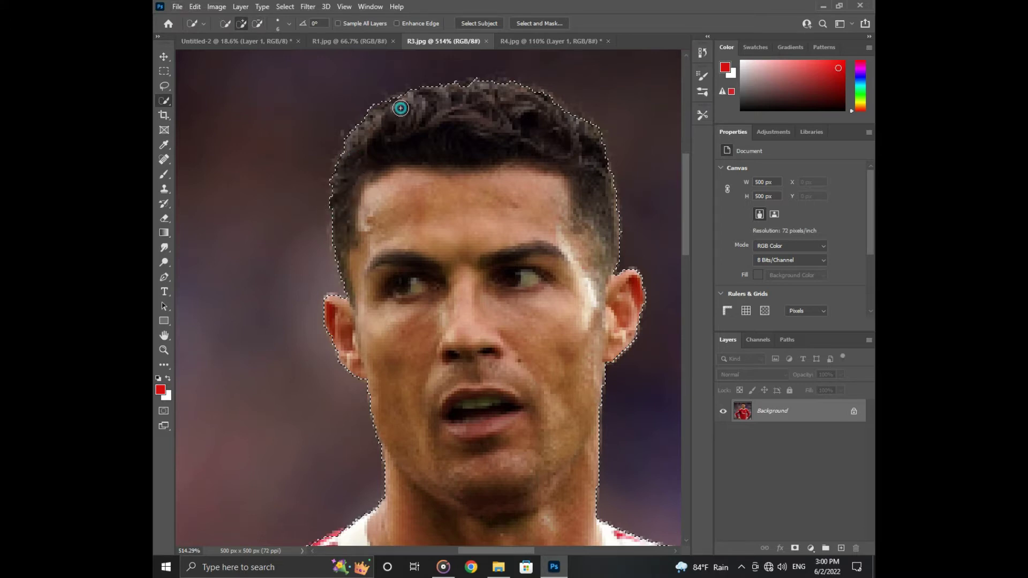
{"action": "scroll", "coordinate": [508, 171], "scroll_direction": "down", "scroll_amount": 6}
{"action": "left_click_drag", "start_coordinate": [428, 357], "coordinate": [361, 270]}
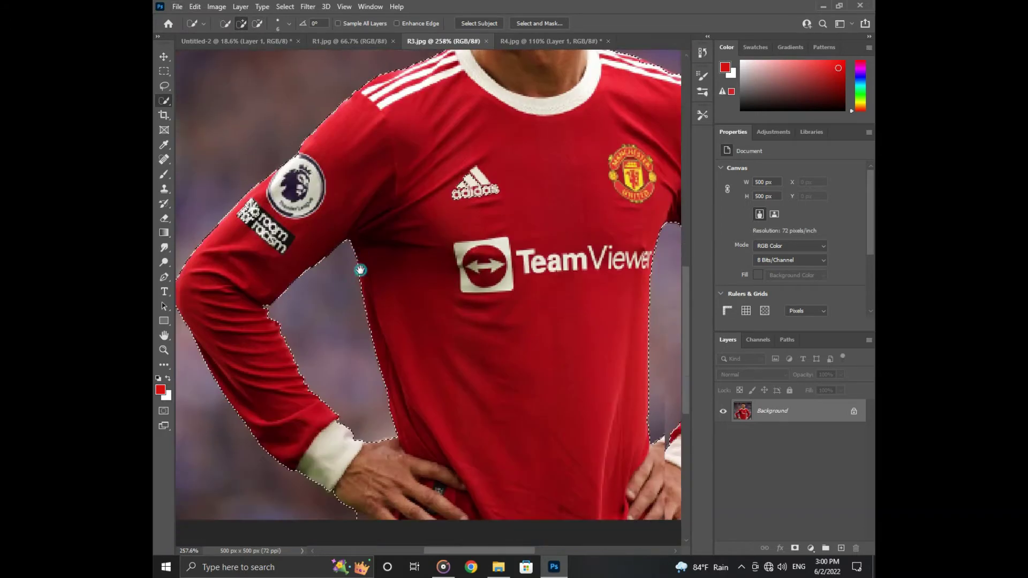
{"action": "scroll", "coordinate": [361, 270], "scroll_direction": "down", "scroll_amount": 4}
Cut the selected player in R3.jpg onto a new layer and delete the Background layer
{"action": "right_click", "coordinate": [414, 134]}
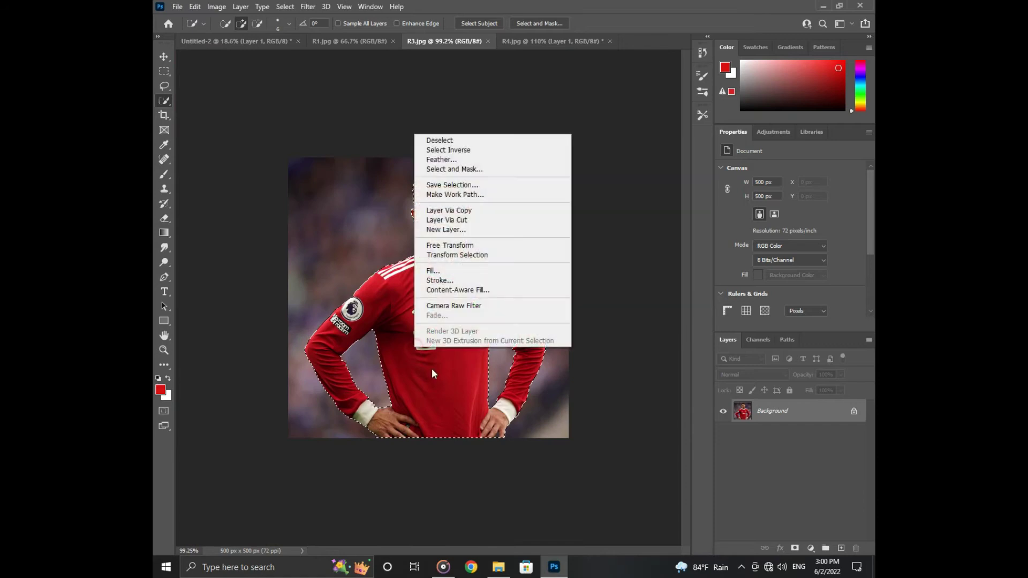
{"action": "left_click", "coordinate": [450, 219]}
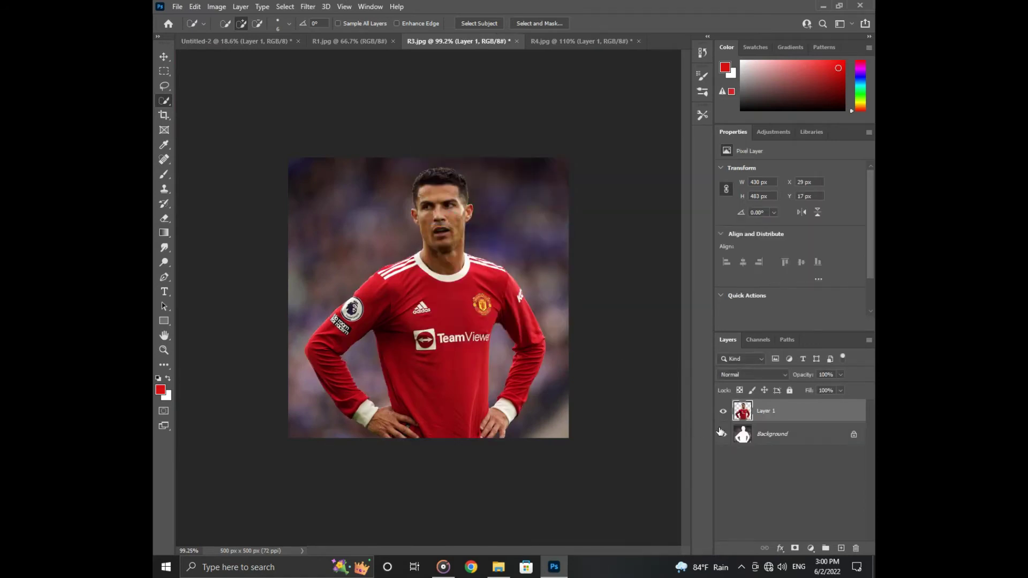
{"action": "double_click", "coordinate": [756, 434]}
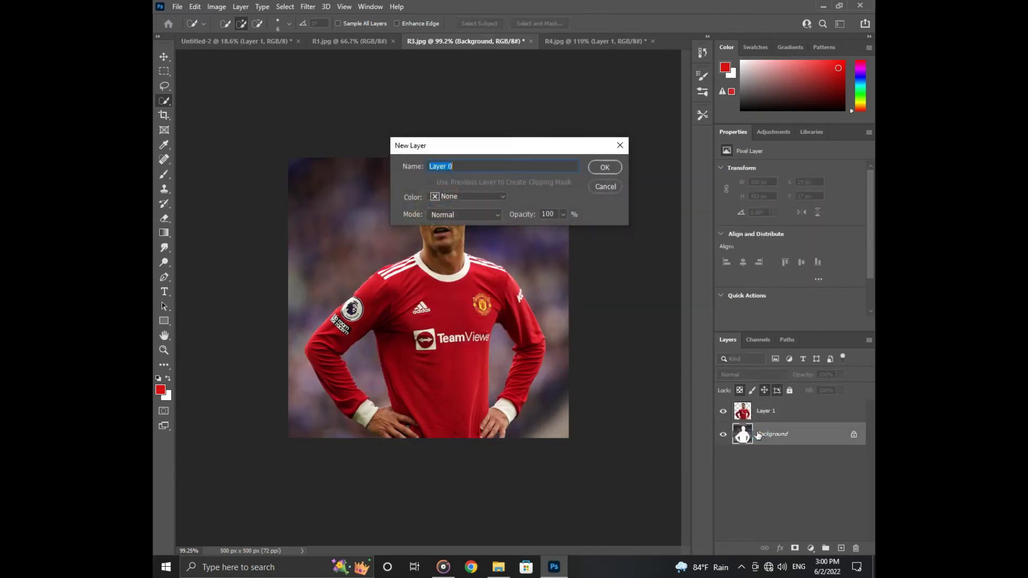
{"action": "left_click", "coordinate": [607, 187]}
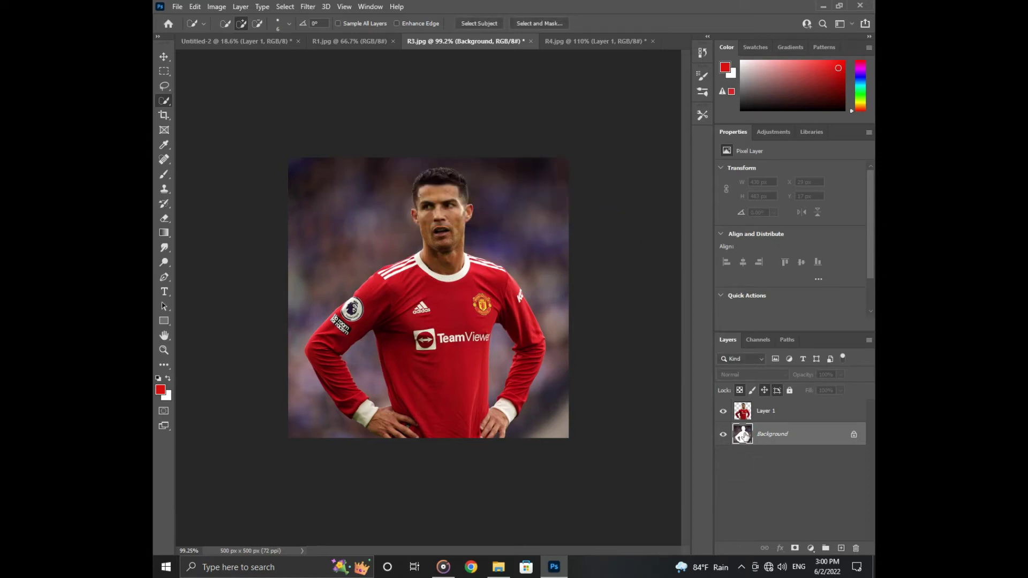
{"action": "key", "text": "Delete"}
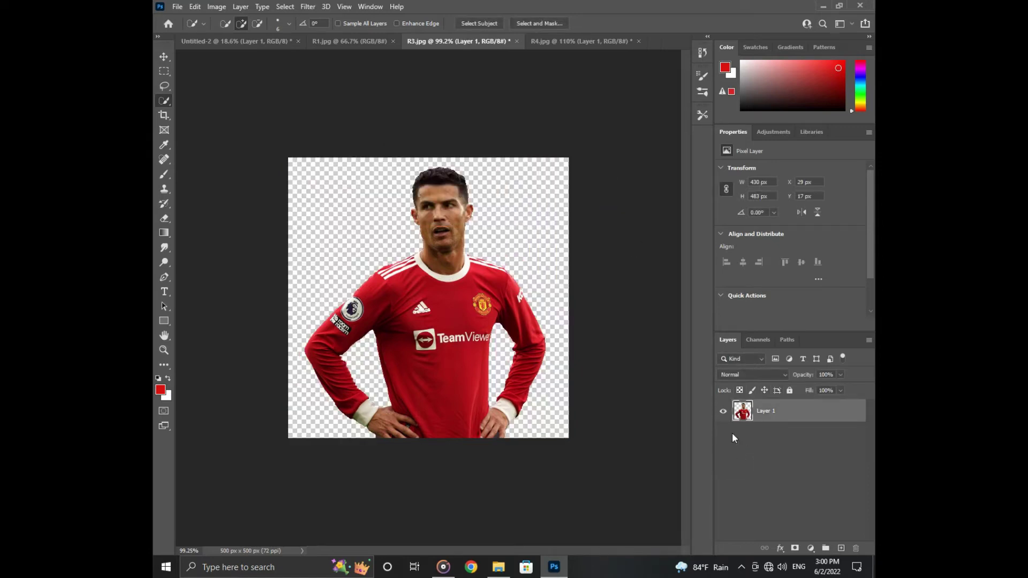
Move the R3.jpg cut-out into Untitled-2 and scale it to about 1635 x 1837 px in the canvas's lower right
{"action": "key", "text": "v"}
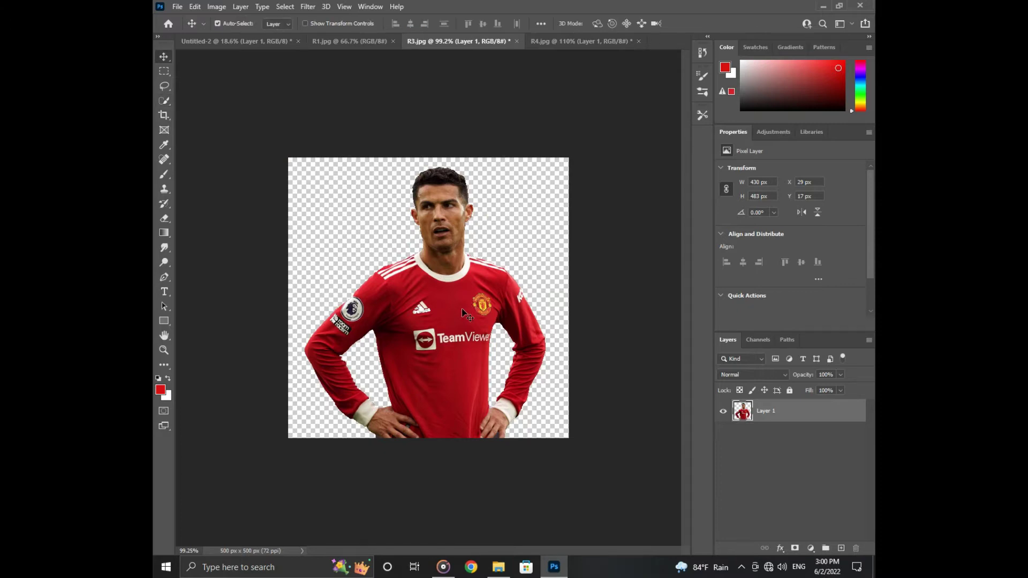
{"action": "left_click_drag", "start_coordinate": [462, 327], "coordinate": [666, 296]}
{"action": "key", "text": "ctrl+t"}
{"action": "left_click_drag", "start_coordinate": [599, 347], "coordinate": [601, 336]}
{"action": "key", "text": "Return"}
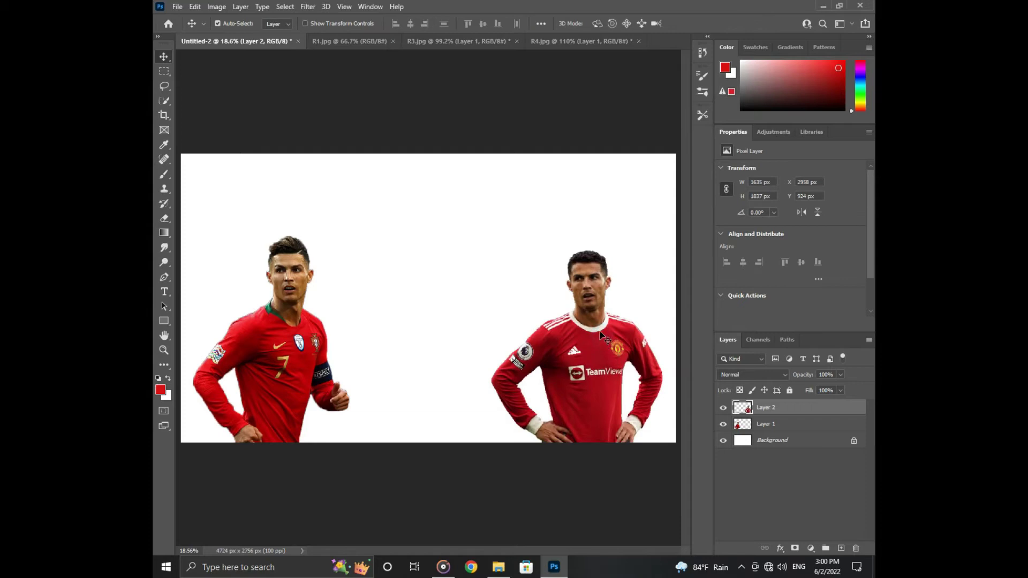
Start a Pen tool path in R1.jpg at the shirt's lower hem and trace up the side and along the sleeve's underside
{"action": "left_click", "coordinate": [351, 42]}
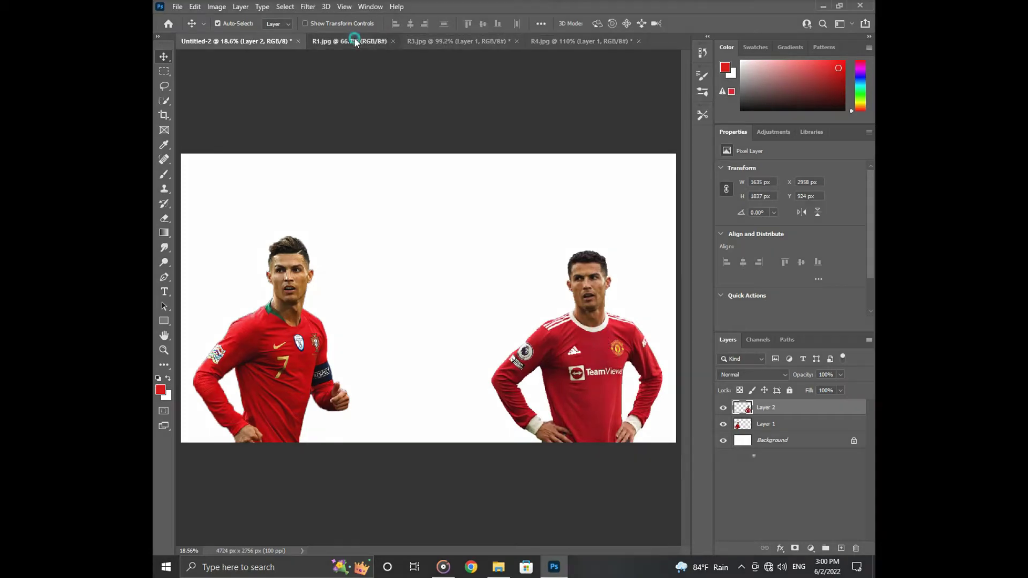
{"action": "key", "text": "p"}
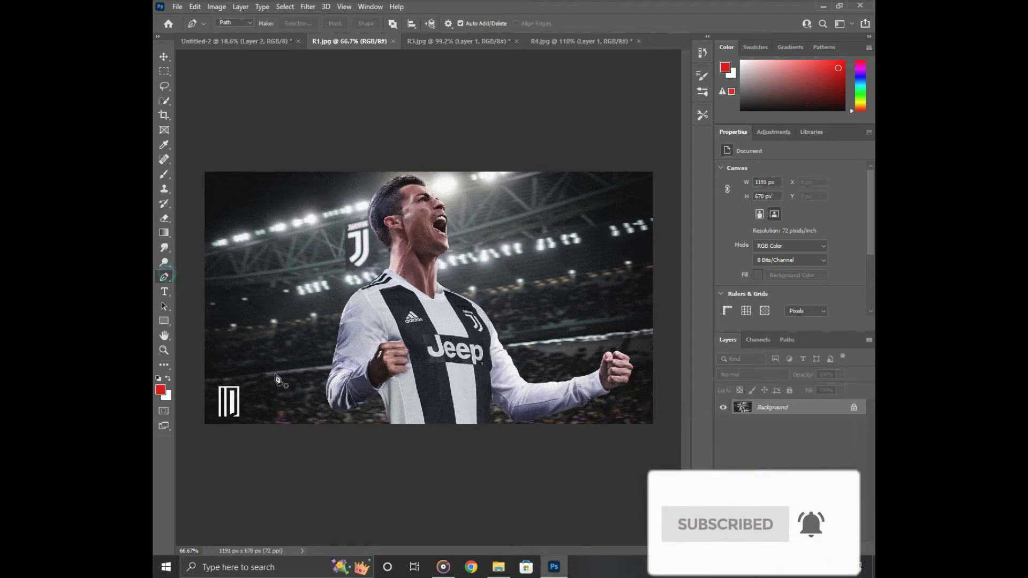
{"action": "scroll", "coordinate": [396, 439], "scroll_direction": "up", "scroll_amount": 6}
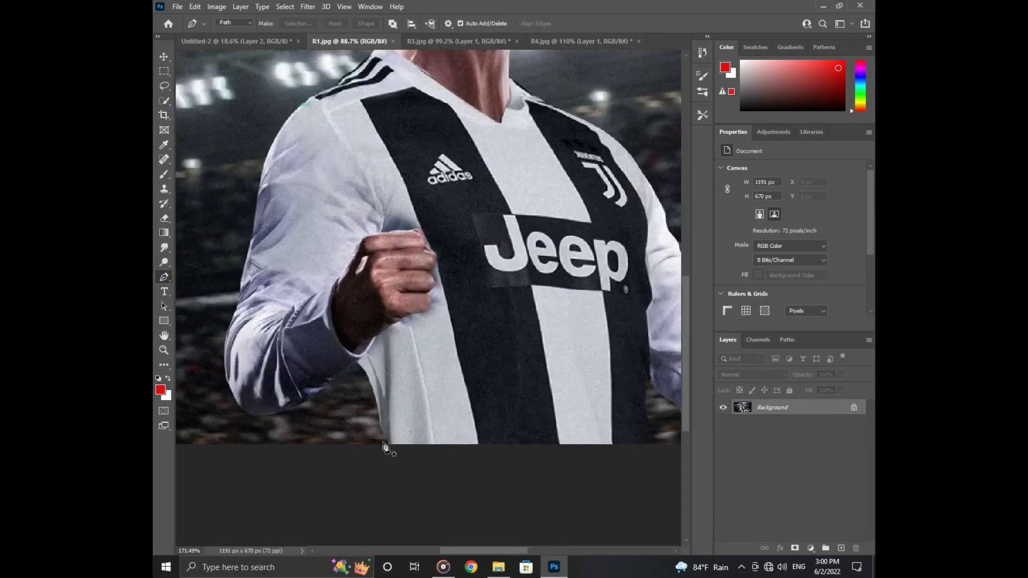
{"action": "scroll", "coordinate": [389, 448], "scroll_direction": "up", "scroll_amount": 4}
{"action": "left_click", "coordinate": [398, 450]}
{"action": "left_click", "coordinate": [361, 309]}
{"action": "left_click", "coordinate": [346, 268]}
{"action": "left_click", "coordinate": [334, 229]}
{"action": "left_click", "coordinate": [302, 198]}
{"action": "left_click", "coordinate": [238, 234]}
{"action": "left_click_drag", "start_coordinate": [230, 236], "coordinate": [547, 178]}
{"action": "left_click", "coordinate": [305, 301]}
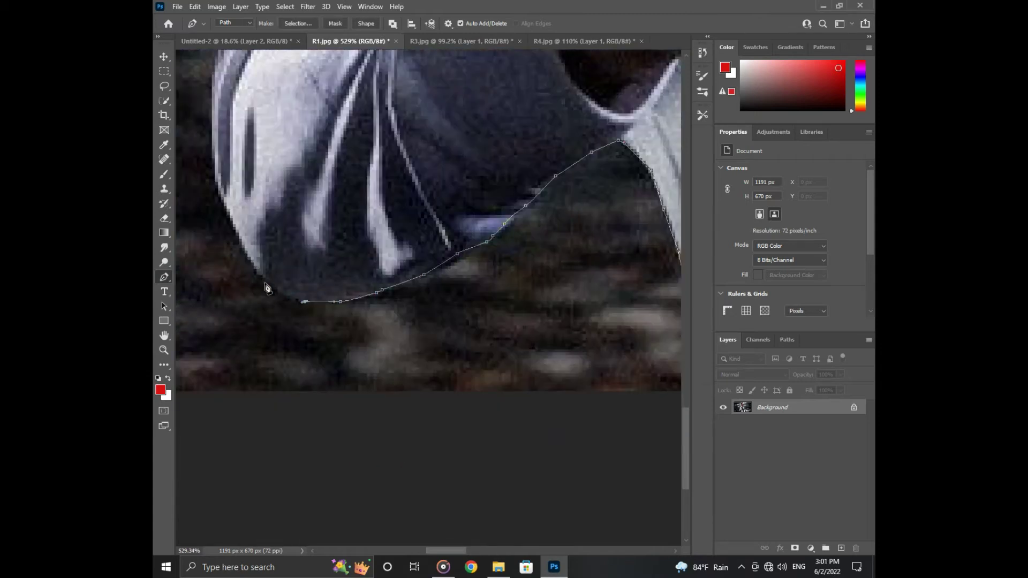
Continue the pen path around the elbow and up the outer edge of the player's left-hand sleeve
{"action": "left_click", "coordinate": [277, 296]}
{"action": "left_click", "coordinate": [256, 272]}
{"action": "left_click_drag", "start_coordinate": [243, 249], "coordinate": [417, 429]}
{"action": "left_click", "coordinate": [403, 197]}
{"action": "left_click_drag", "start_coordinate": [433, 138], "coordinate": [431, 436]}
{"action": "left_click", "coordinate": [432, 328]}
{"action": "left_click_drag", "start_coordinate": [462, 202], "coordinate": [458, 411]}
{"action": "left_click", "coordinate": [470, 341]}
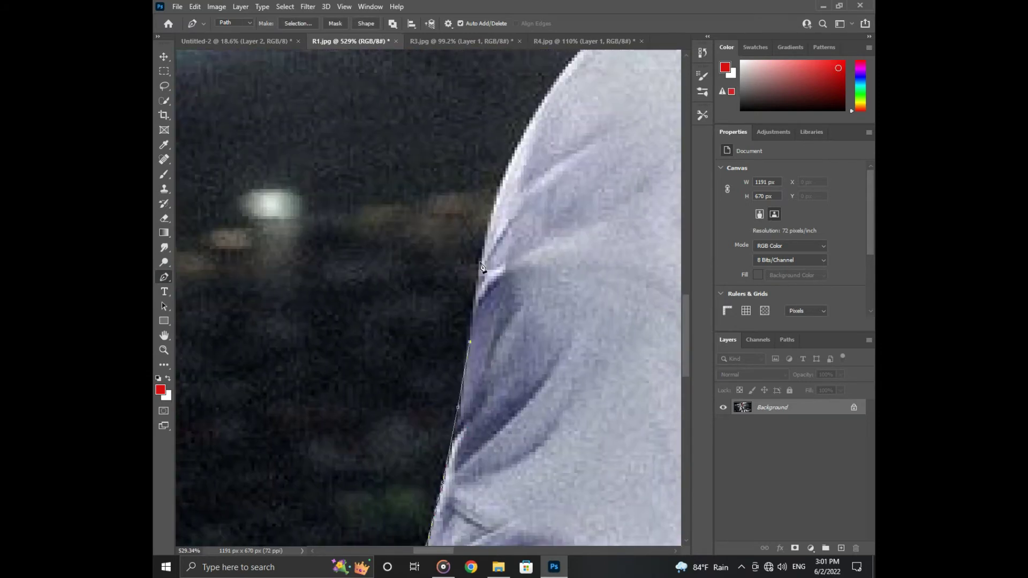
Continue the R1.jpg pen path up the sleeve, over the hair and down the forehead and nose to the open mouth
{"action": "left_click_drag", "start_coordinate": [483, 276], "coordinate": [403, 321]}
{"action": "left_click_drag", "start_coordinate": [536, 164], "coordinate": [471, 225]}
{"action": "mouse_move", "coordinate": [562, 145]}
{"action": "left_mouse_down"}
{"action": "mouse_move", "coordinate": [479, 310]}
{"action": "mouse_move", "coordinate": [509, 295]}
{"action": "mouse_move", "coordinate": [523, 189]}
{"action": "mouse_move", "coordinate": [478, 383]}
{"action": "mouse_move", "coordinate": [360, 138]}
{"action": "mouse_move", "coordinate": [362, 241]}
{"action": "mouse_move", "coordinate": [528, 218]}
{"action": "mouse_move", "coordinate": [336, 292]}
{"action": "mouse_move", "coordinate": [412, 206]}
{"action": "mouse_move", "coordinate": [542, 132]}
{"action": "mouse_move", "coordinate": [530, 246]}
{"action": "left_mouse_up"}
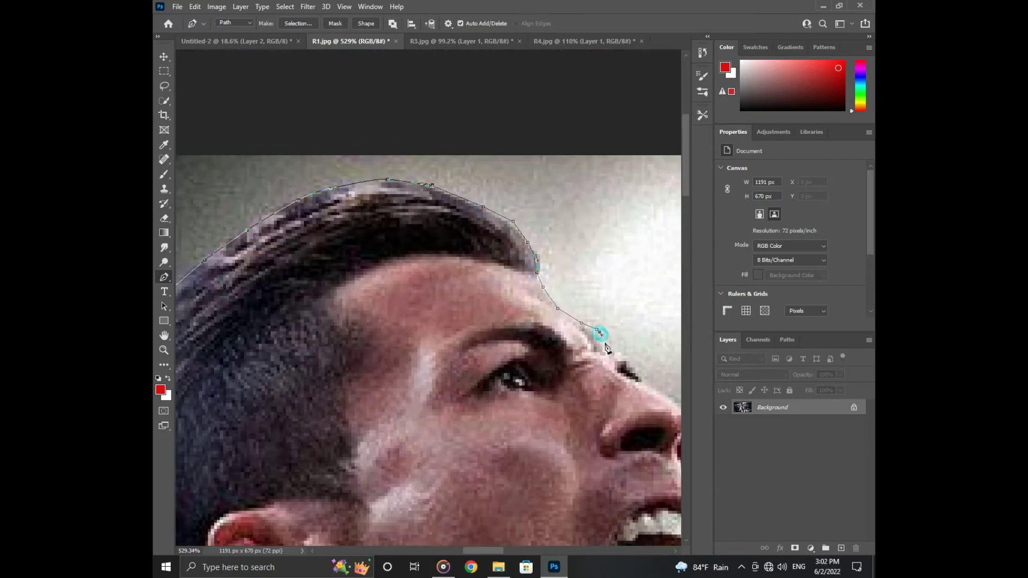
{"action": "left_click_drag", "start_coordinate": [599, 335], "coordinate": [544, 348]}
{"action": "left_click_drag", "start_coordinate": [568, 490], "coordinate": [453, 322]}
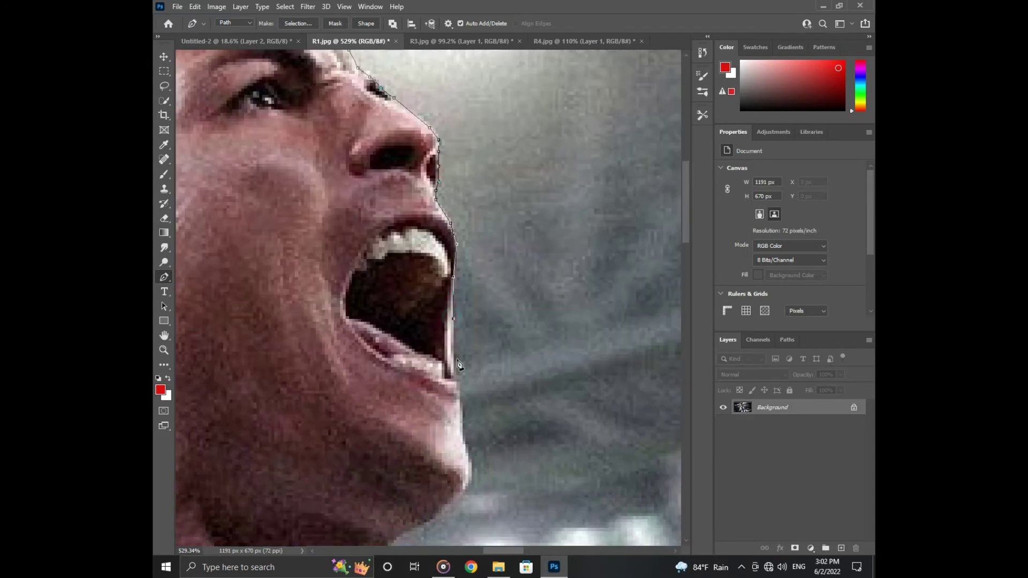
Trace the pen path around the chin, down the front of the neck and onto the shirt collar
{"action": "left_click", "coordinate": [469, 474]}
{"action": "left_click_drag", "start_coordinate": [455, 500], "coordinate": [416, 284]}
{"action": "left_click", "coordinate": [367, 375]}
{"action": "left_click", "coordinate": [360, 472]}
{"action": "left_click_drag", "start_coordinate": [383, 531], "coordinate": [316, 348]}
{"action": "left_click", "coordinate": [459, 440]}
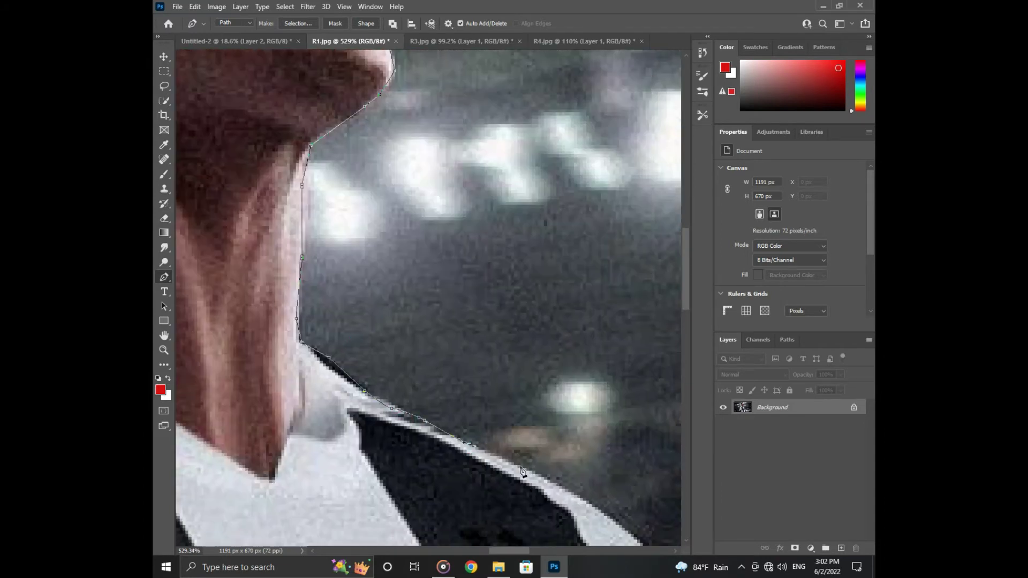
Extend the pen path along the shoulder, down the outstretched sleeve and over the thumb and knuckles of the fist
{"action": "left_click_drag", "start_coordinate": [509, 466], "coordinate": [310, 254]}
{"action": "left_click", "coordinate": [433, 329]}
{"action": "mouse_move", "coordinate": [474, 371]}
{"action": "left_mouse_down"}
{"action": "mouse_move", "coordinate": [382, 222]}
{"action": "mouse_move", "coordinate": [448, 328]}
{"action": "mouse_move", "coordinate": [486, 431]}
{"action": "mouse_move", "coordinate": [414, 321]}
{"action": "mouse_move", "coordinate": [452, 373]}
{"action": "mouse_move", "coordinate": [389, 245]}
{"action": "mouse_move", "coordinate": [470, 400]}
{"action": "mouse_move", "coordinate": [534, 459]}
{"action": "mouse_move", "coordinate": [495, 393]}
{"action": "mouse_move", "coordinate": [642, 376]}
{"action": "mouse_move", "coordinate": [520, 361]}
{"action": "mouse_move", "coordinate": [634, 321]}
{"action": "mouse_move", "coordinate": [481, 311]}
{"action": "mouse_move", "coordinate": [539, 278]}
{"action": "left_mouse_up"}
{"action": "mouse_move", "coordinate": [578, 170]}
{"action": "left_mouse_down"}
{"action": "mouse_move", "coordinate": [631, 152]}
{"action": "mouse_move", "coordinate": [644, 162]}
{"action": "mouse_move", "coordinate": [475, 274]}
{"action": "mouse_move", "coordinate": [500, 246]}
{"action": "mouse_move", "coordinate": [577, 279]}
{"action": "mouse_move", "coordinate": [609, 307]}
{"action": "left_mouse_up"}
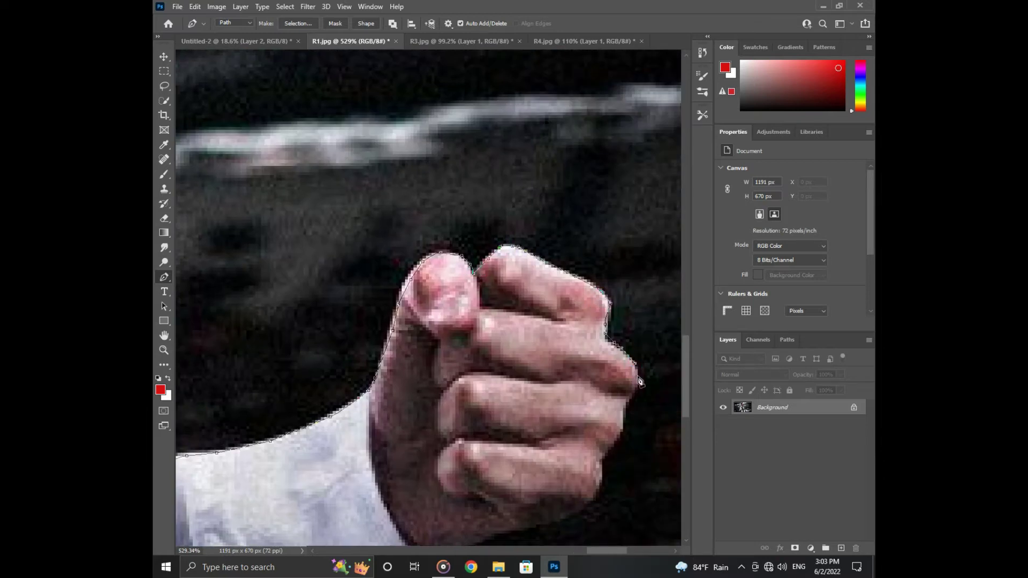
Trace the pen path around the underside of the outstretched fist and back along the wrist
{"action": "left_click_drag", "start_coordinate": [596, 494], "coordinate": [528, 311]}
{"action": "left_click", "coordinate": [415, 346]}
{"action": "left_click", "coordinate": [391, 375]}
{"action": "mouse_move", "coordinate": [384, 364]}
{"action": "left_mouse_down"}
{"action": "mouse_move", "coordinate": [503, 298]}
{"action": "mouse_move", "coordinate": [620, 130]}
{"action": "left_mouse_up"}
{"action": "left_click", "coordinate": [411, 241]}
Trace the underside of the outstretched sleeve and the shirt's side, and run the pen path down to the image's lower edge
{"action": "left_click_drag", "start_coordinate": [251, 300], "coordinate": [416, 189]}
{"action": "mouse_move", "coordinate": [321, 218]}
{"action": "left_mouse_down"}
{"action": "mouse_move", "coordinate": [300, 220]}
{"action": "mouse_move", "coordinate": [615, 217]}
{"action": "left_mouse_up"}
{"action": "left_click", "coordinate": [442, 220]}
{"action": "left_click_drag", "start_coordinate": [354, 130], "coordinate": [490, 243]}
{"action": "left_click", "coordinate": [449, 191]}
{"action": "left_click", "coordinate": [444, 332]}
{"action": "left_click", "coordinate": [463, 392]}
Finish the pen path along the shirt's lower hem and turn it into a new selection with a 0-pixel feather radius
{"action": "scroll", "coordinate": [463, 392], "scroll_direction": "down", "scroll_amount": 4}
{"action": "left_click_drag", "start_coordinate": [241, 352], "coordinate": [362, 336]}
{"action": "scroll", "coordinate": [362, 335], "scroll_direction": "left", "scroll_amount": 5}
{"action": "right_click", "coordinate": [370, 285]}
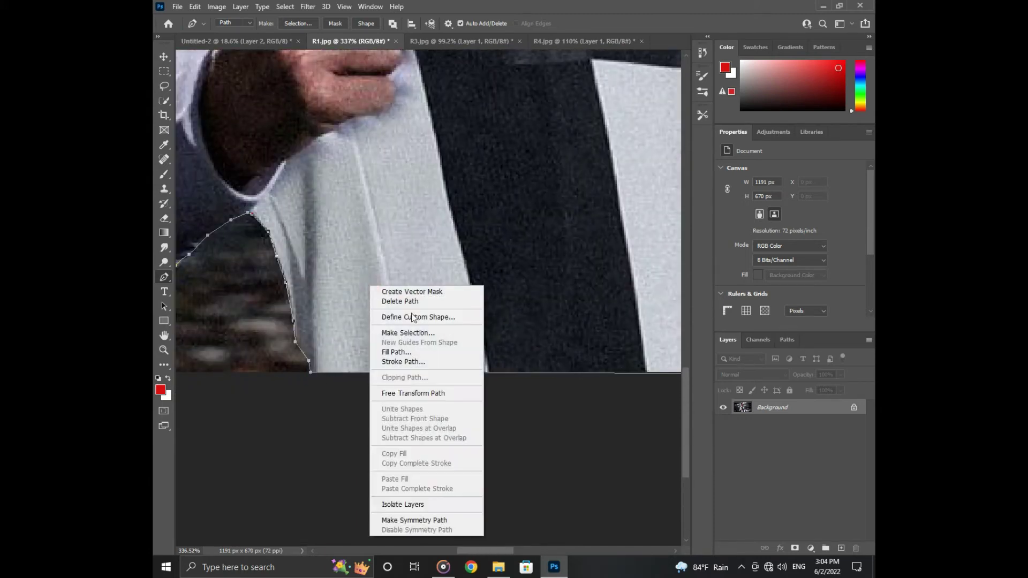
{"action": "left_click", "coordinate": [442, 332]}
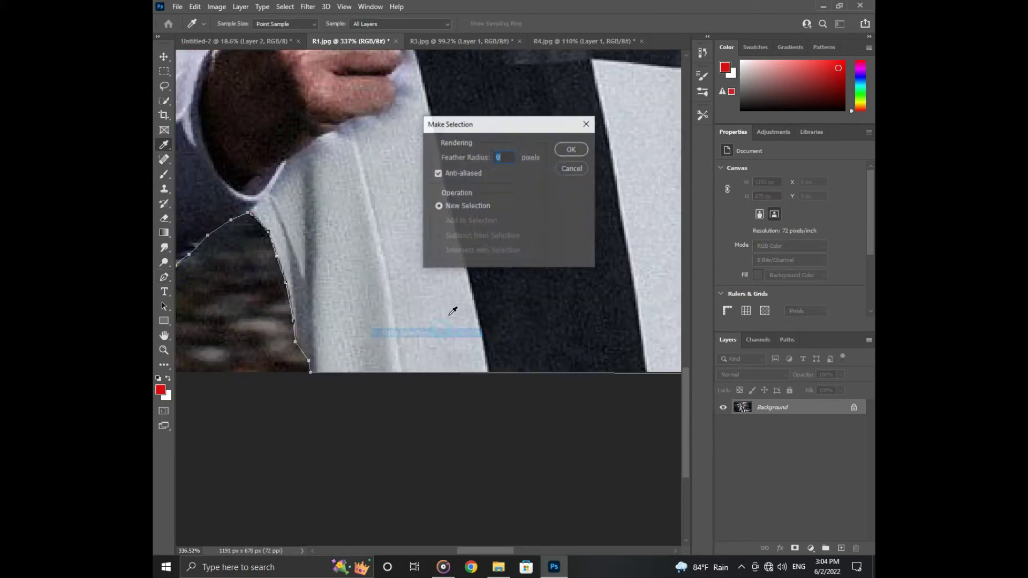
{"action": "left_click", "coordinate": [568, 150]}
{"action": "key", "text": "ctrl+0"}
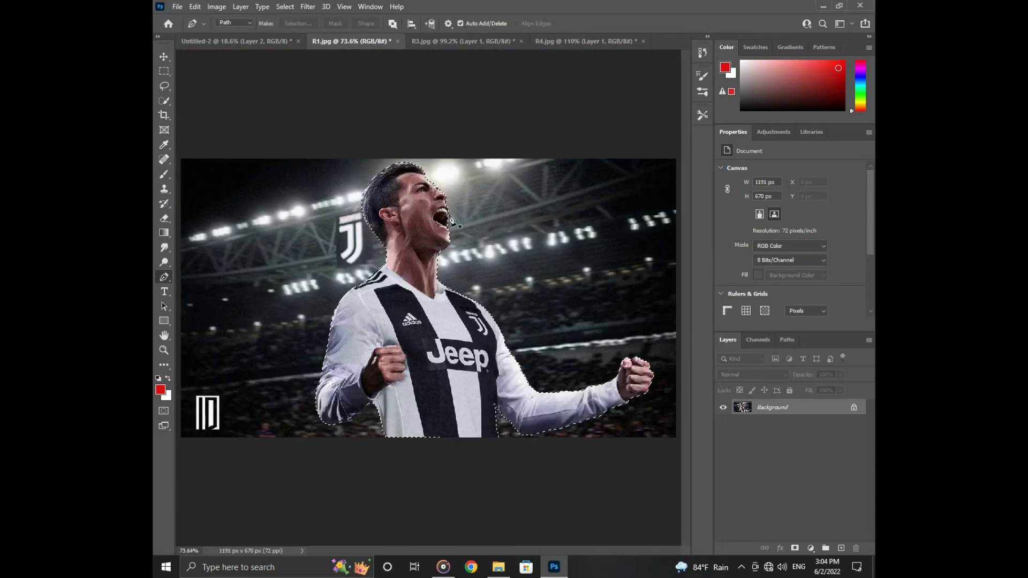
Cut the selected player in R1.jpg onto a new layer and delete the Background layer
{"action": "left_click", "coordinate": [164, 71]}
{"action": "right_click", "coordinate": [413, 311]}
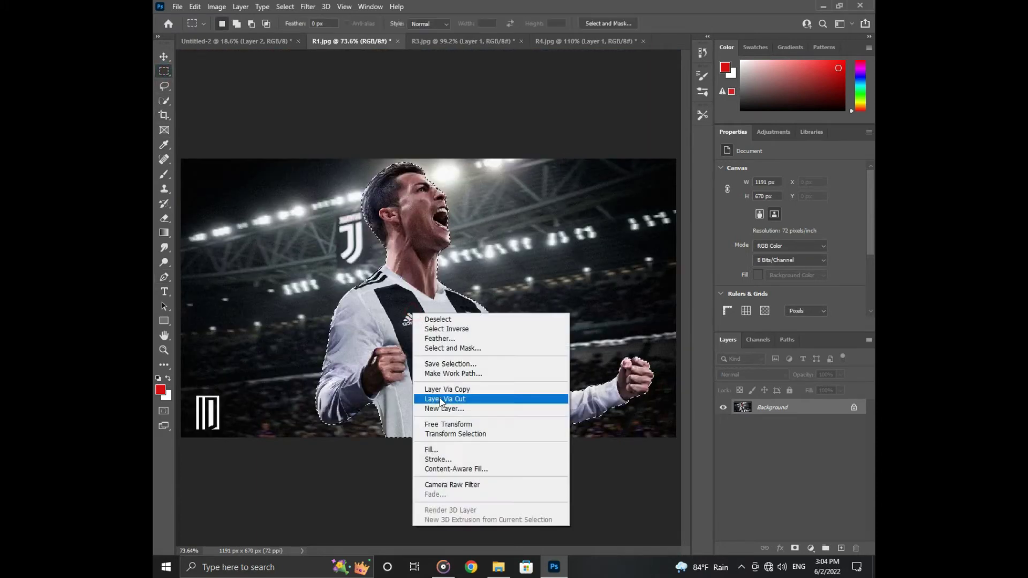
{"action": "left_click", "coordinate": [439, 395]}
{"action": "left_click", "coordinate": [815, 426]}
{"action": "key", "text": "Delete"}
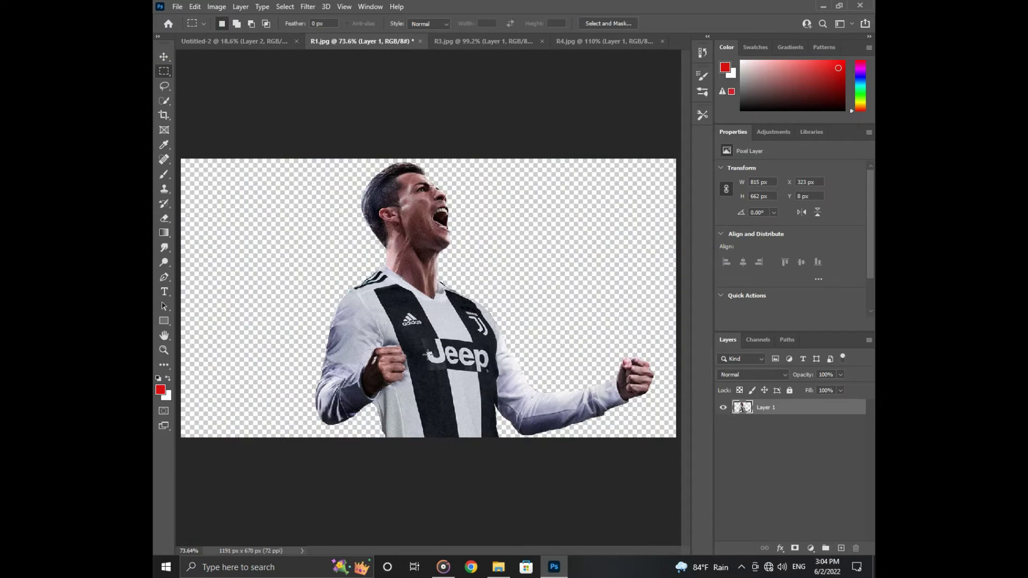
Move the R1.jpg cut-out into Untitled-2 and scale it to about 292% between the two players, resting on the canvas's lower edge
{"action": "key", "text": "v"}
{"action": "left_click_drag", "start_coordinate": [429, 321], "coordinate": [420, 359]}
{"action": "key", "text": "ctrl+t"}
{"action": "left_click_drag", "start_coordinate": [456, 325], "coordinate": [534, 270]}
{"action": "mouse_move", "coordinate": [462, 354]}
{"action": "left_mouse_down"}
{"action": "mouse_move", "coordinate": [476, 333]}
{"action": "mouse_move", "coordinate": [474, 346]}
{"action": "left_mouse_up"}
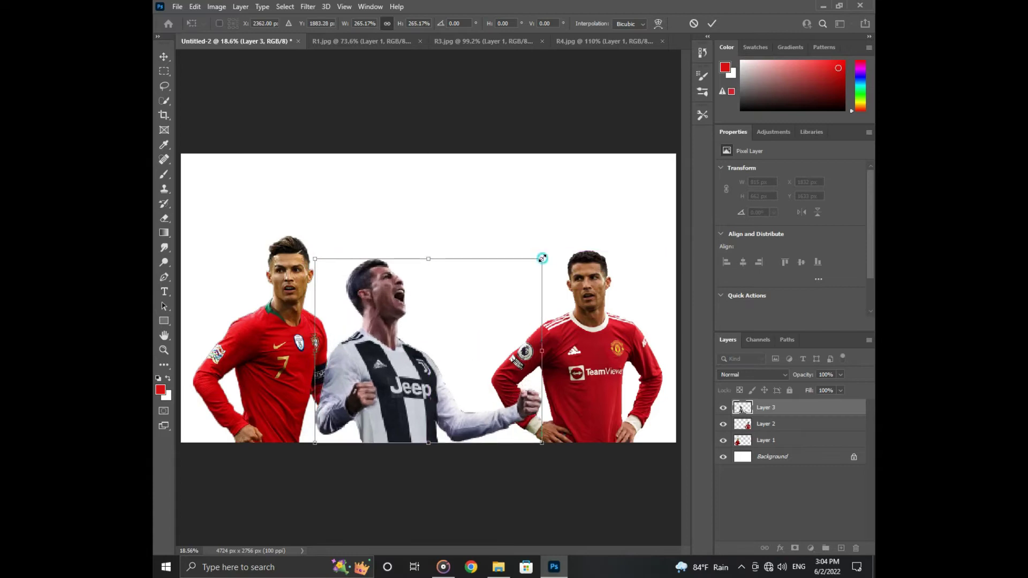
{"action": "left_click_drag", "start_coordinate": [542, 259], "coordinate": [553, 249]}
{"action": "left_click_drag", "start_coordinate": [480, 315], "coordinate": [484, 304]}
{"action": "key", "text": "Return"}
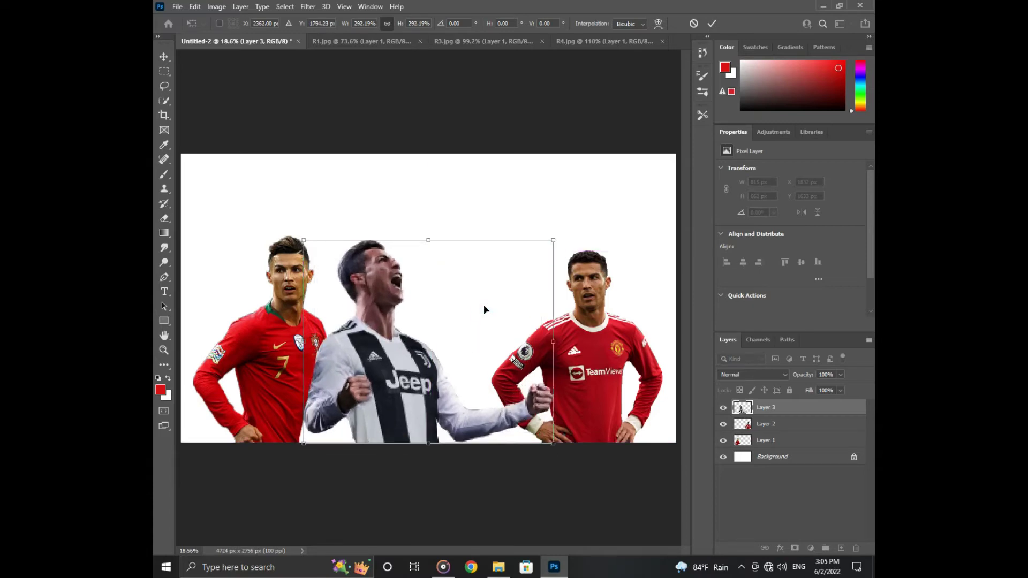
Spread the two red-shirted cut-outs outward and place the striped-shirt cut-out between them at about X 1496 px, Y 822 px
{"action": "left_click_drag", "start_coordinate": [279, 345], "coordinate": [267, 345]}
{"action": "left_click_drag", "start_coordinate": [556, 363], "coordinate": [569, 364]}
{"action": "left_click_drag", "start_coordinate": [396, 369], "coordinate": [383, 389]}
{"action": "left_click", "coordinate": [295, 386]}
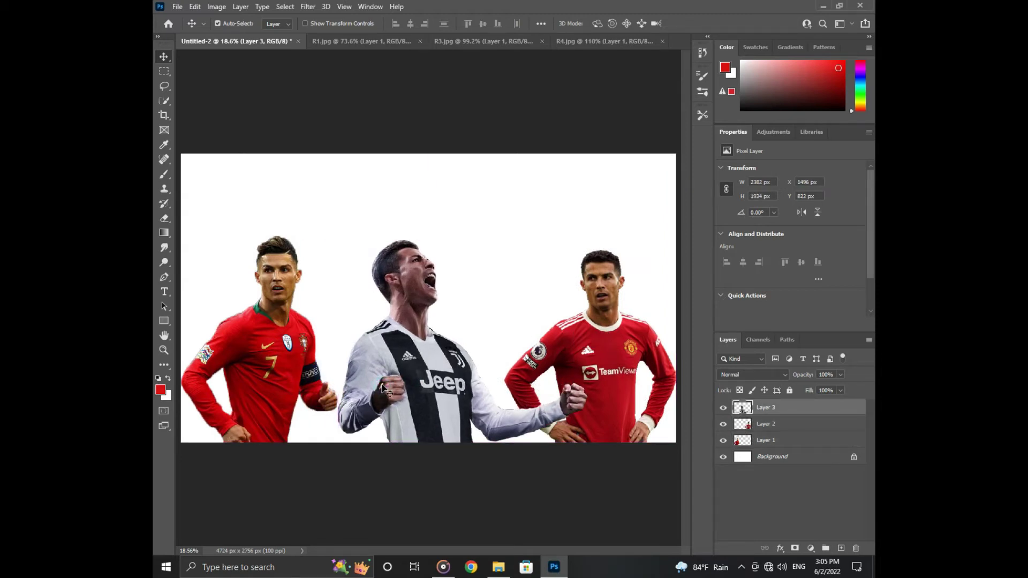
{"action": "left_click", "coordinate": [466, 310]}
{"action": "left_click", "coordinate": [442, 381]}
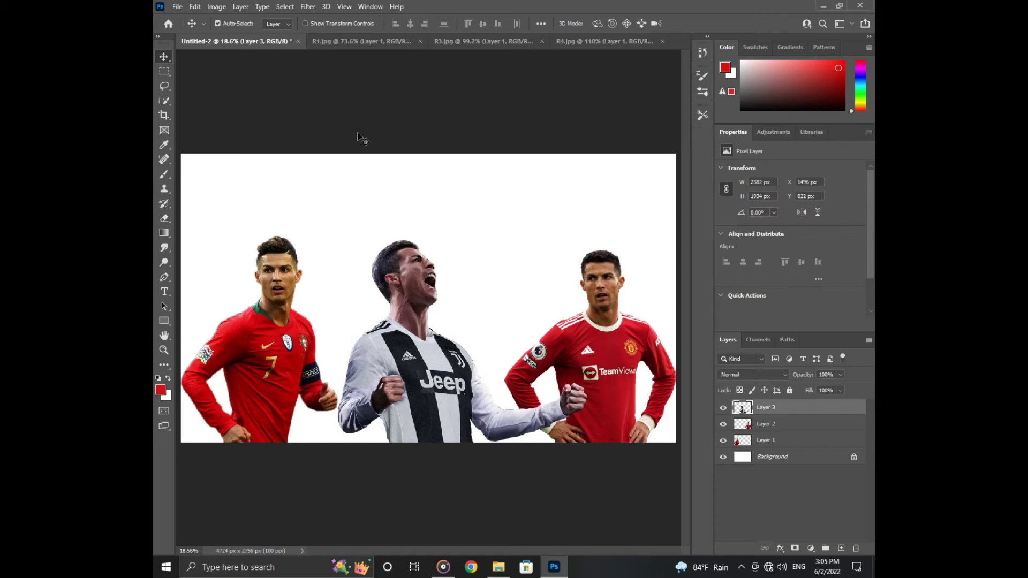
Apply the Camera Raw Filter to the striped-shirt cut-out with temperature -13, vibrance about -2 and an adjusted saturation
{"action": "left_click", "coordinate": [316, 8]}
{"action": "left_click", "coordinate": [342, 94]}
{"action": "left_click_drag", "start_coordinate": [732, 219], "coordinate": [745, 221]}
{"action": "double_click", "coordinate": [740, 439]}
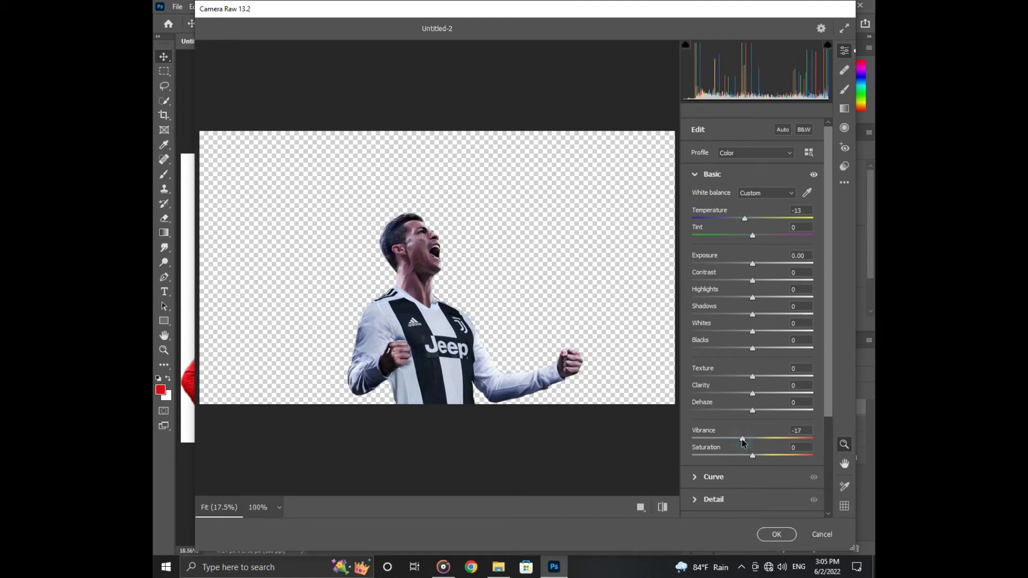
{"action": "left_click", "coordinate": [733, 455]}
{"action": "left_click", "coordinate": [739, 440]}
{"action": "left_click_drag", "start_coordinate": [739, 440], "coordinate": [752, 453]}
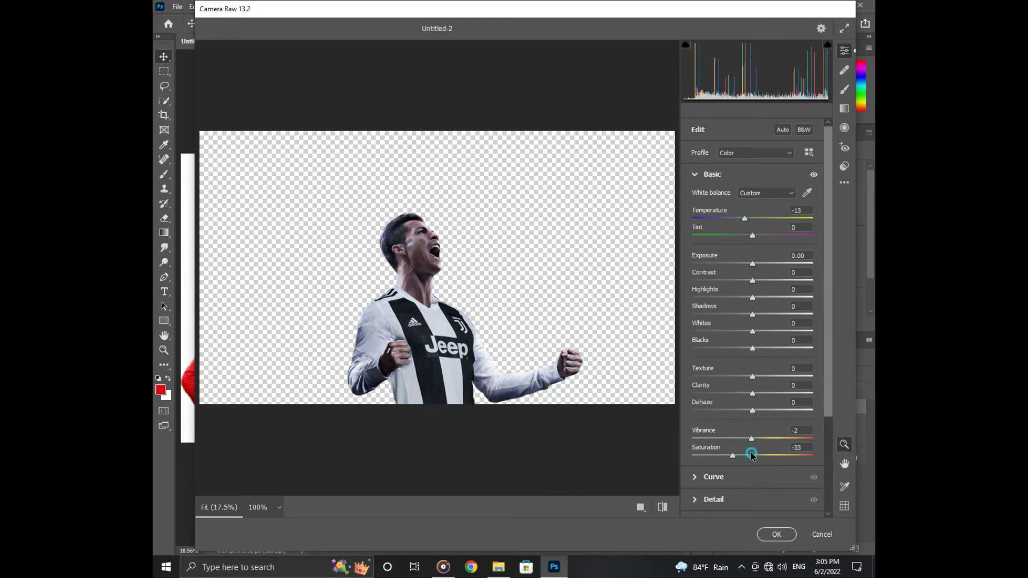
{"action": "left_click", "coordinate": [776, 535]}
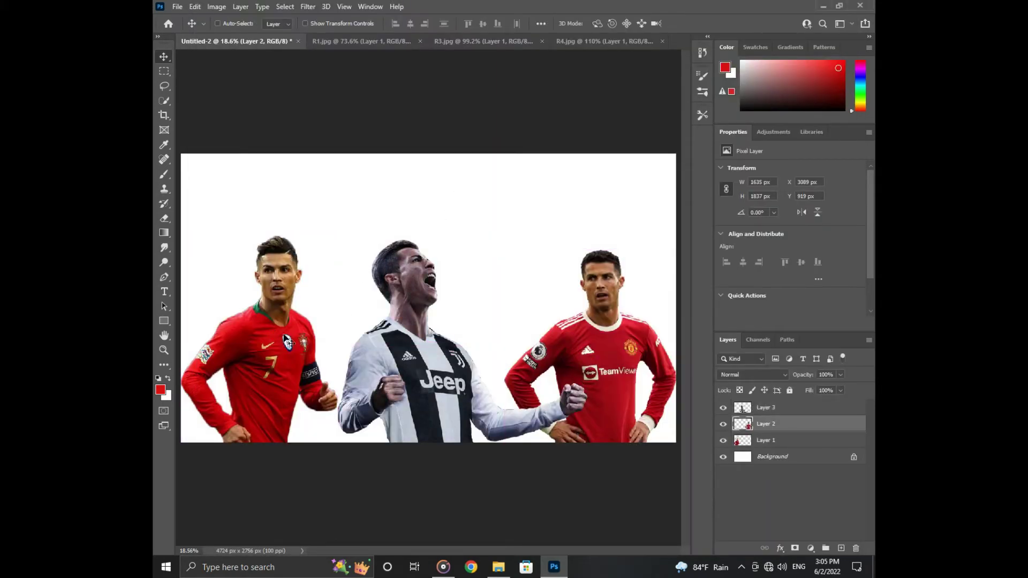
{"action": "left_click", "coordinate": [756, 444], "text": "ctrl"}
{"action": "left_click", "coordinate": [308, 7]}
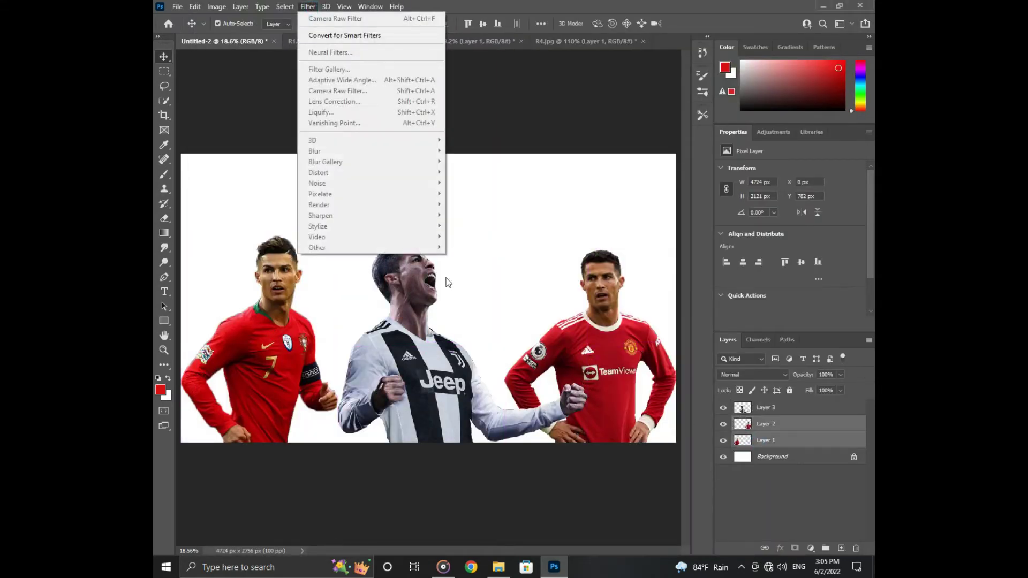
{"action": "left_click", "coordinate": [599, 302]}
Apply the Camera Raw Filter to Layer 2 with vibrance -29 and saturation -48
{"action": "left_click", "coordinate": [748, 429]}
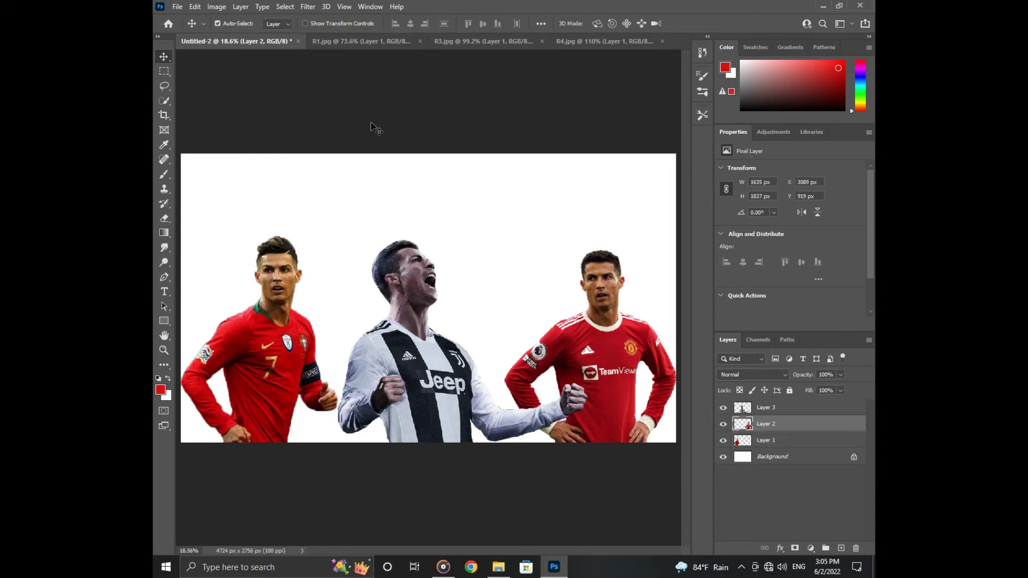
{"action": "left_click", "coordinate": [308, 6]}
{"action": "left_click", "coordinate": [339, 92]}
{"action": "left_click_drag", "start_coordinate": [736, 439], "coordinate": [723, 454]}
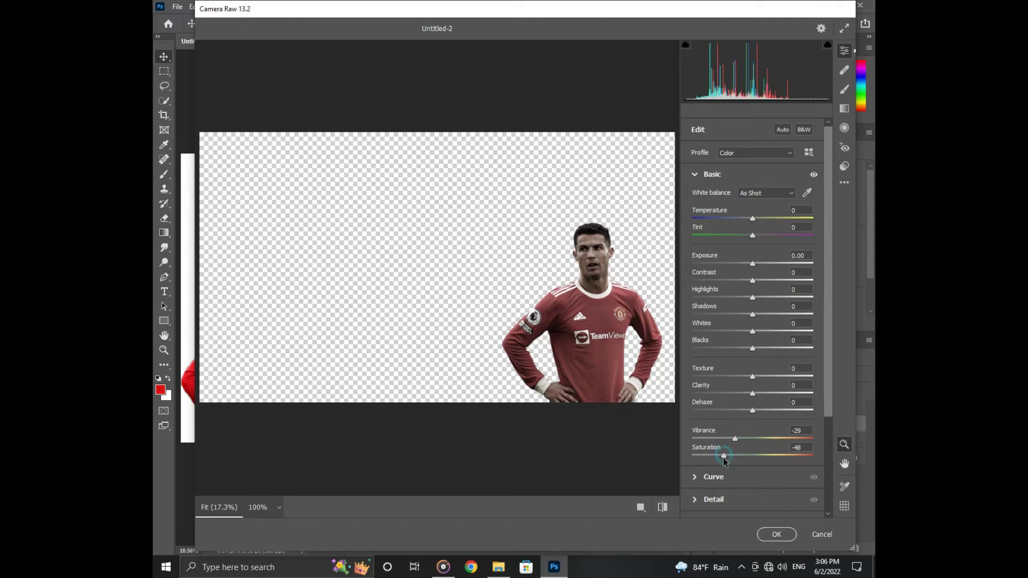
{"action": "left_click", "coordinate": [771, 537]}
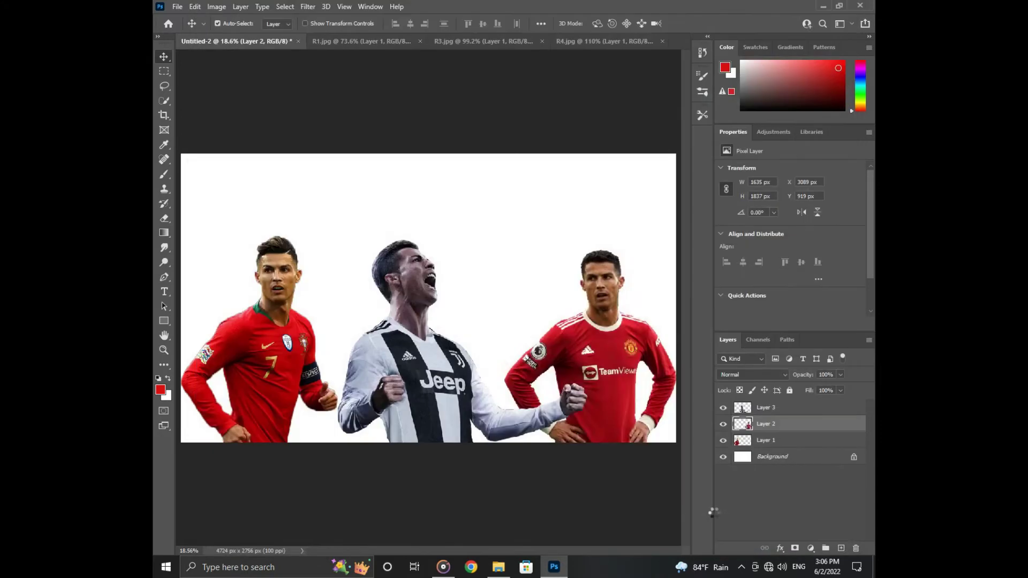
Reapply the last Camera Raw Filter settings to the Portugal-shirt cut-out on Layer 1 and deselect the layer
{"action": "left_click", "coordinate": [257, 336]}
{"action": "left_click", "coordinate": [314, 6]}
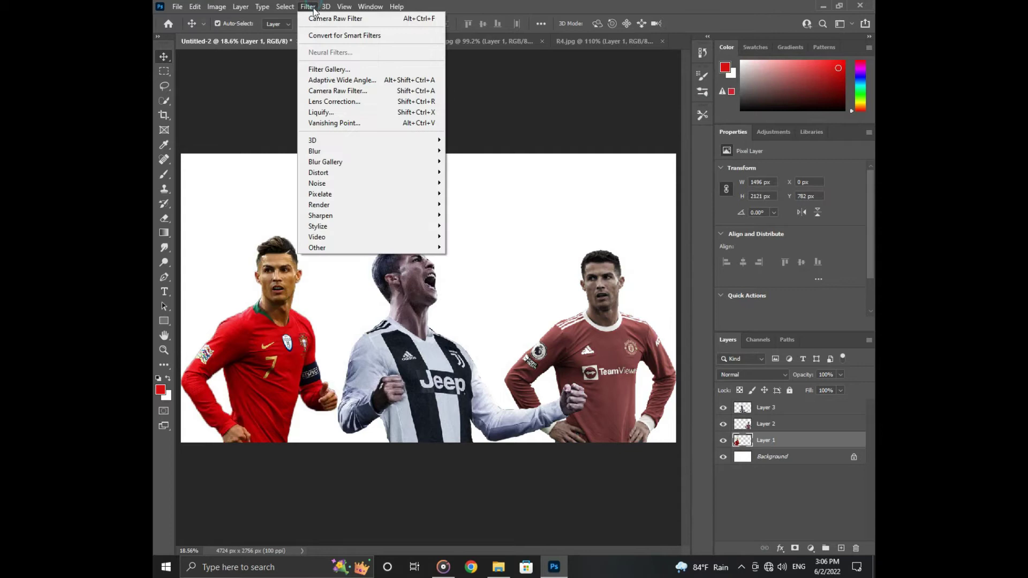
{"action": "left_click", "coordinate": [333, 19]}
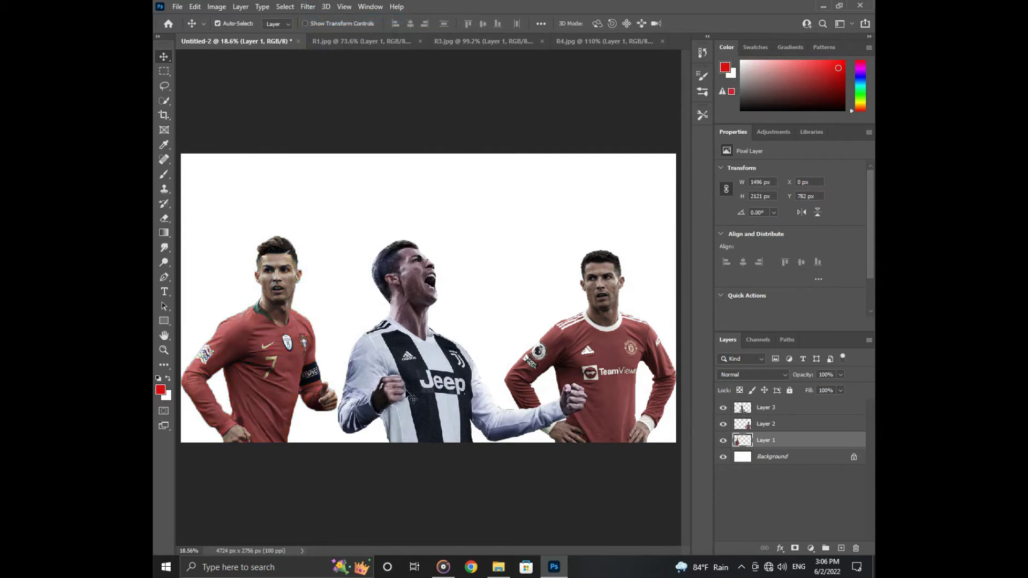
{"action": "left_click", "coordinate": [481, 251]}
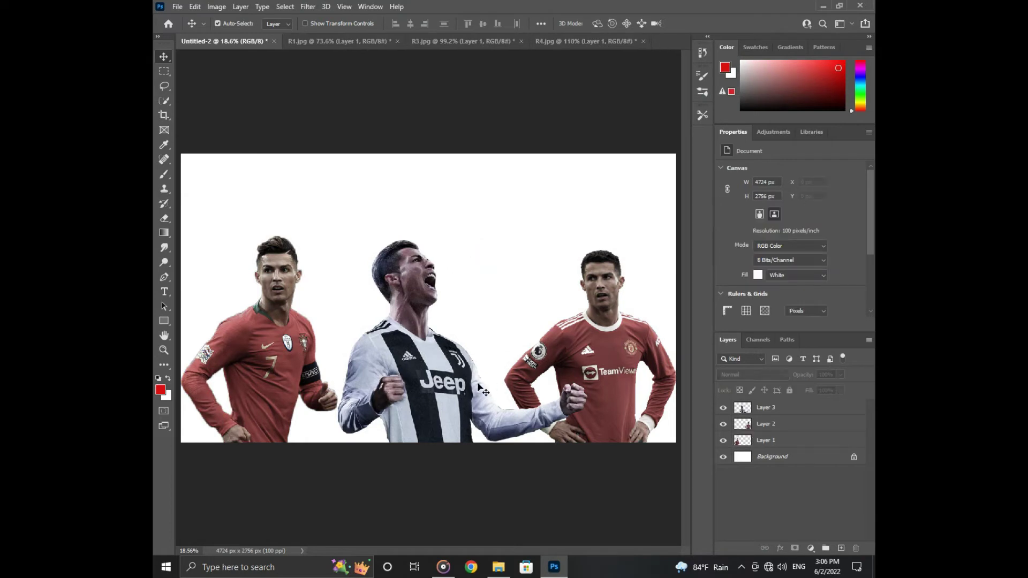
Set up the Eraser for Layer 1 with the 284 px spatter brush tip
{"action": "left_click", "coordinate": [165, 220]}
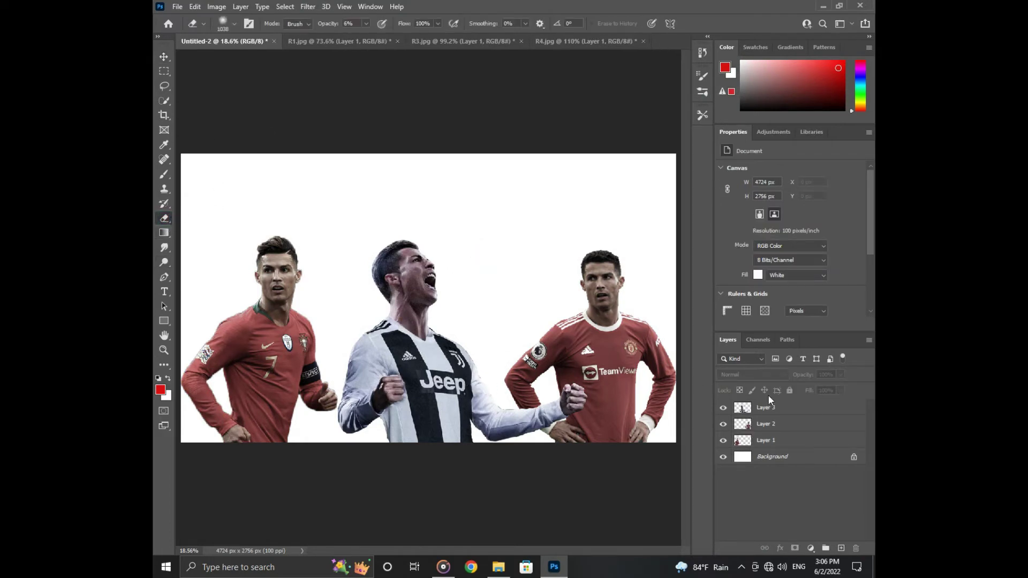
{"action": "left_click", "coordinate": [767, 409]}
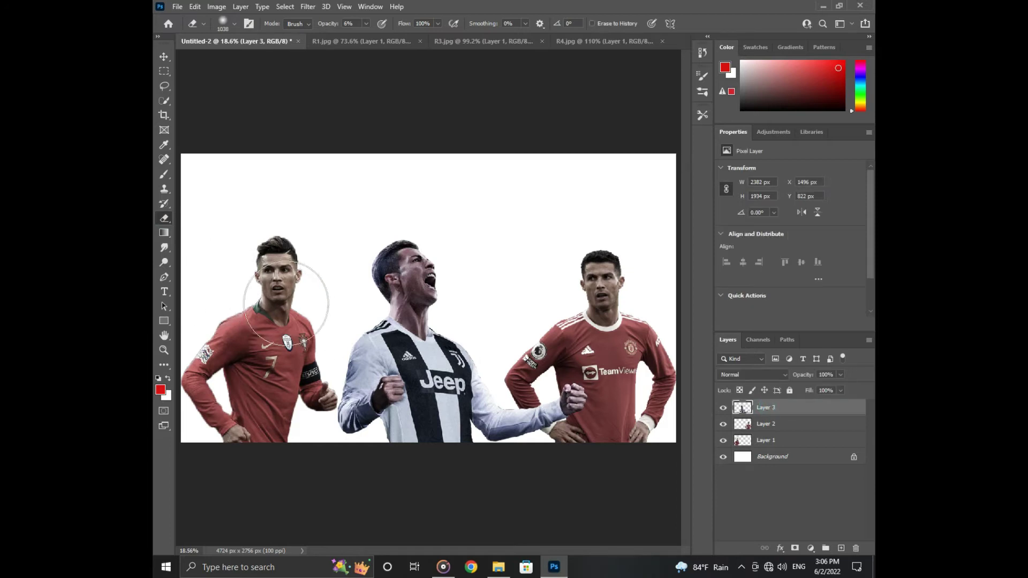
{"action": "left_click", "coordinate": [749, 441]}
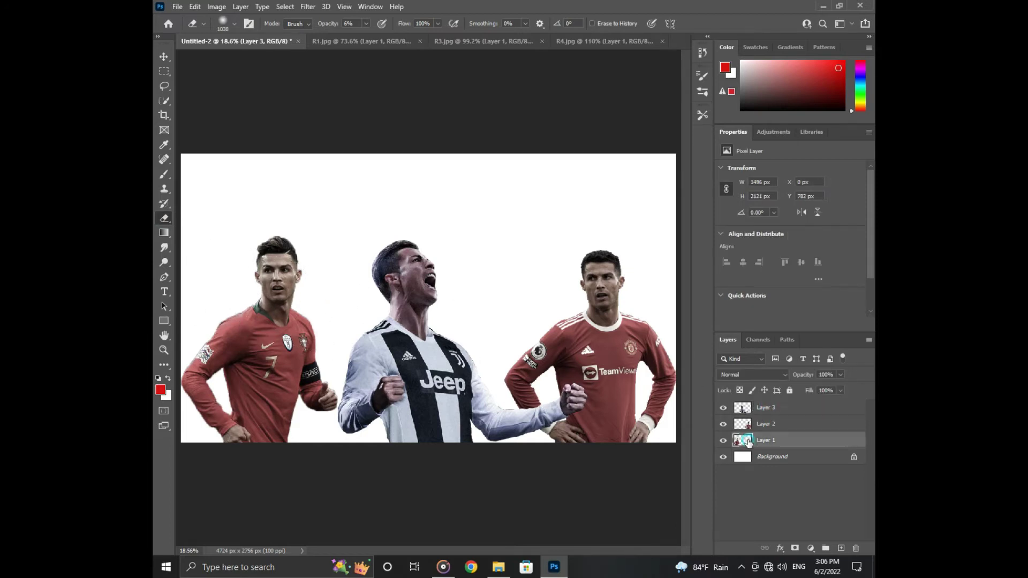
{"action": "left_click", "coordinate": [249, 23]}
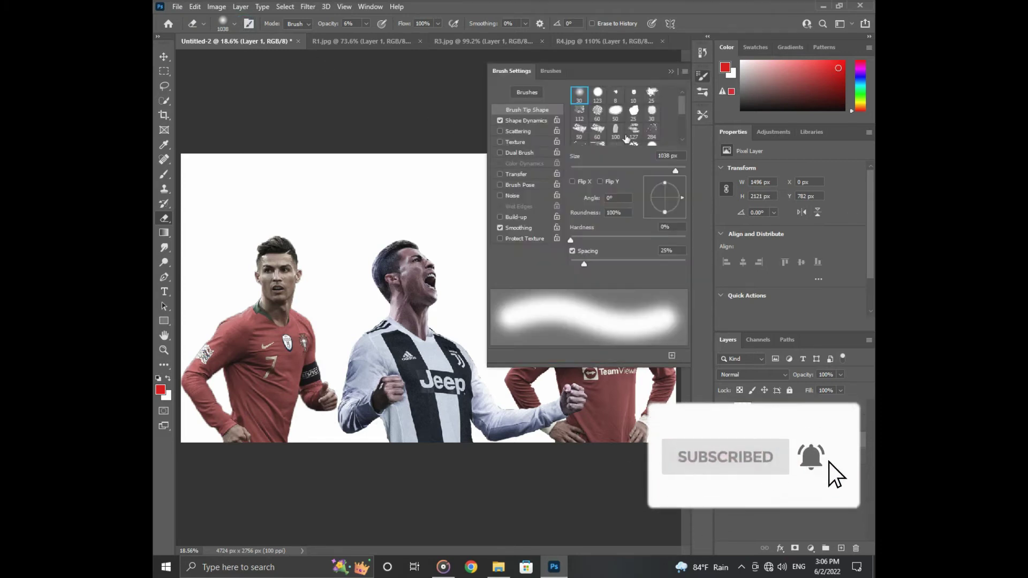
{"action": "left_click", "coordinate": [652, 131]}
{"action": "left_click", "coordinate": [670, 72]}
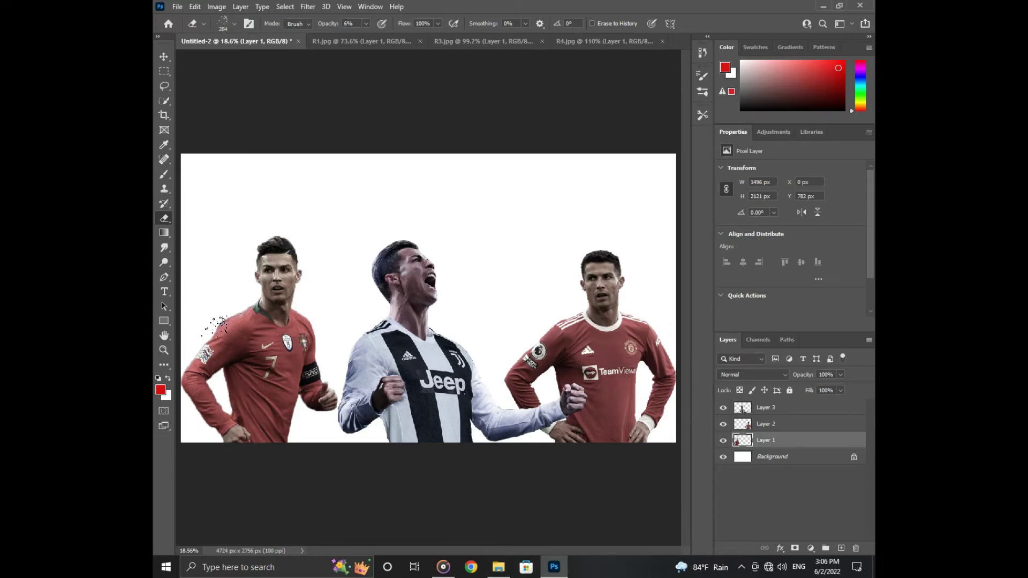
Erase speckles with light dabs along the outer shoulder, sleeve and torso edges of the Portugal-shirt player on Layer 1
{"action": "scroll", "coordinate": [217, 324], "scroll_direction": "up", "scroll_amount": 5}
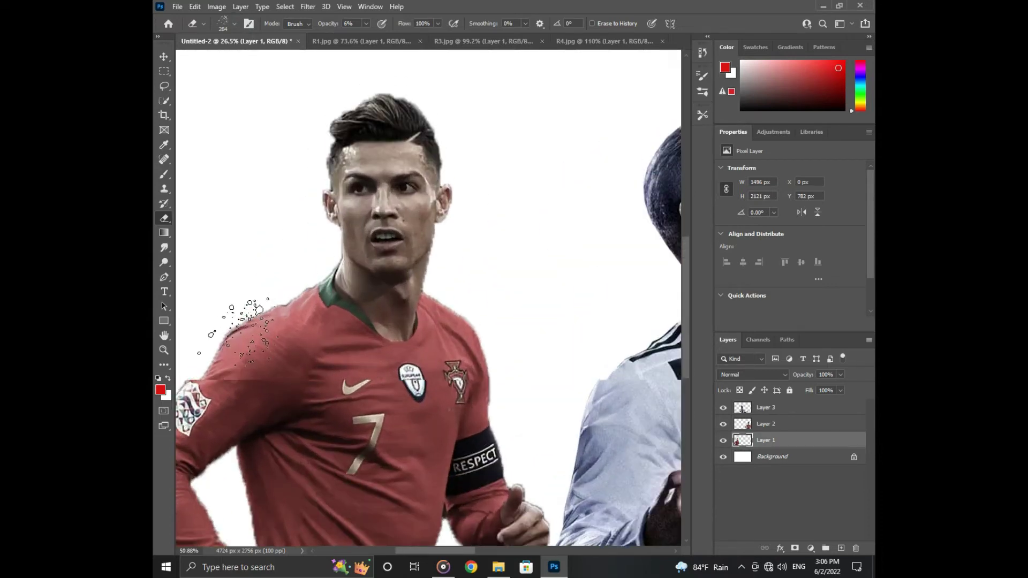
{"action": "mouse_move", "coordinate": [259, 361]}
{"action": "left_mouse_down"}
{"action": "mouse_move", "coordinate": [370, 309]}
{"action": "mouse_move", "coordinate": [386, 261]}
{"action": "mouse_move", "coordinate": [384, 213]}
{"action": "mouse_move", "coordinate": [362, 201]}
{"action": "left_mouse_up"}
{"action": "left_click", "coordinate": [220, 393]}
{"action": "left_click", "coordinate": [265, 443]}
{"action": "left_click", "coordinate": [287, 481]}
{"action": "left_click", "coordinate": [257, 448]}
{"action": "left_click", "coordinate": [211, 313]}
{"action": "left_click", "coordinate": [209, 278]}
{"action": "left_click", "coordinate": [209, 255]}
{"action": "left_click", "coordinate": [224, 394]}
{"action": "left_click", "coordinate": [232, 243]}
{"action": "left_click_drag", "start_coordinate": [258, 215], "coordinate": [358, 296]}
{"action": "left_click", "coordinate": [380, 234]}
{"action": "left_click", "coordinate": [380, 298]}
{"action": "left_click", "coordinate": [387, 263]}
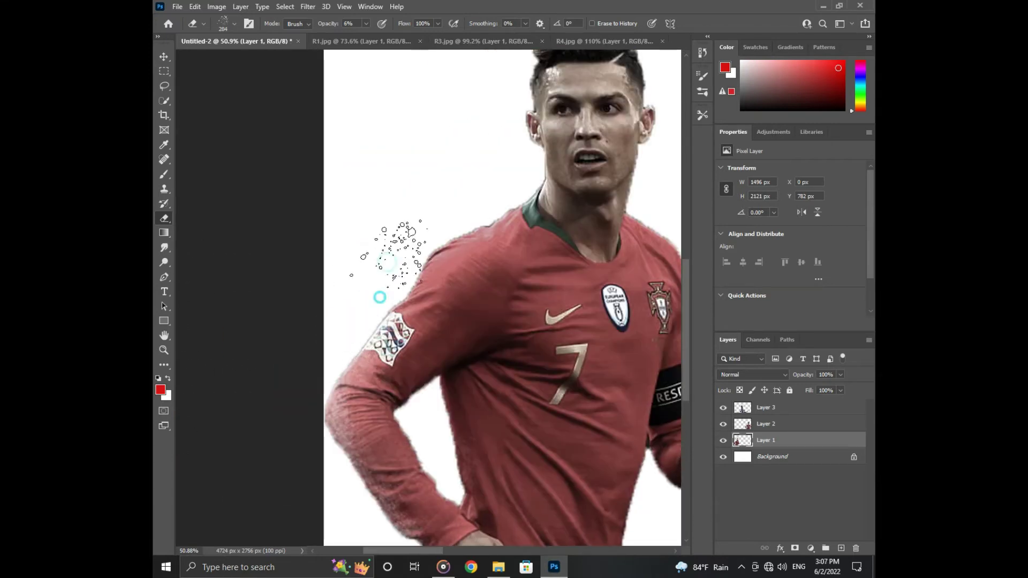
Set the spatter eraser tip's angle to -124°
{"action": "key", "text": "F5"}
{"action": "left_click_drag", "start_coordinate": [667, 196], "coordinate": [656, 212]}
{"action": "key", "text": "F5"}
Erase more speckles on Layer 1 along the shoulder, the torso side beneath the arm, and the captain's-armband sleeve
{"action": "left_click", "coordinate": [401, 266]}
{"action": "left_click", "coordinate": [406, 251]}
{"action": "mouse_move", "coordinate": [401, 258]}
{"action": "left_mouse_down"}
{"action": "mouse_move", "coordinate": [356, 340]}
{"action": "mouse_move", "coordinate": [458, 238]}
{"action": "mouse_move", "coordinate": [443, 226]}
{"action": "mouse_move", "coordinate": [381, 290]}
{"action": "left_mouse_up"}
{"action": "mouse_move", "coordinate": [445, 414]}
{"action": "left_mouse_down"}
{"action": "mouse_move", "coordinate": [443, 358]}
{"action": "mouse_move", "coordinate": [462, 495]}
{"action": "left_mouse_up"}
{"action": "scroll", "coordinate": [441, 378], "scroll_direction": "down", "scroll_amount": 2}
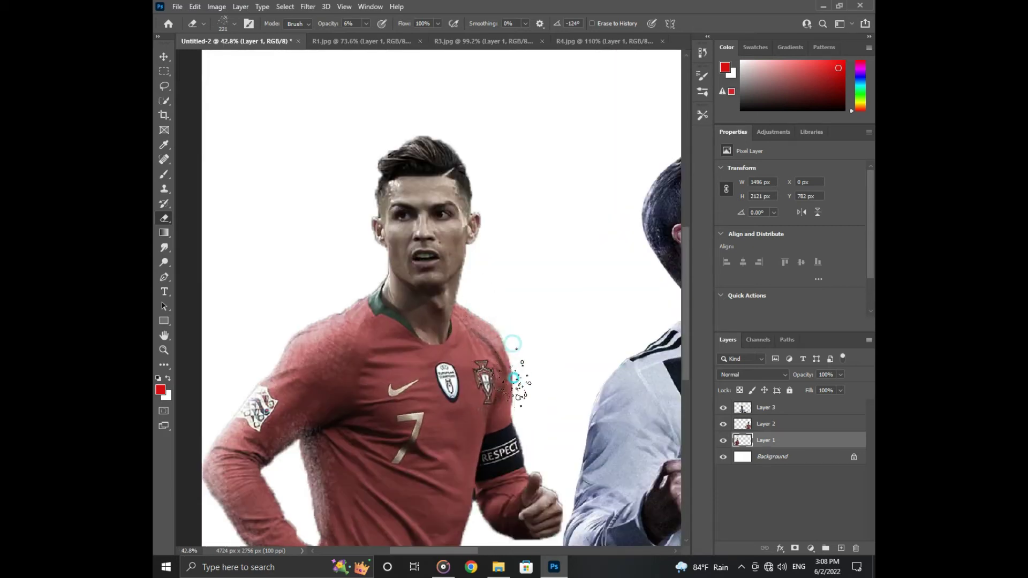
{"action": "left_click_drag", "start_coordinate": [513, 378], "coordinate": [500, 317]}
{"action": "left_click_drag", "start_coordinate": [536, 427], "coordinate": [456, 381]}
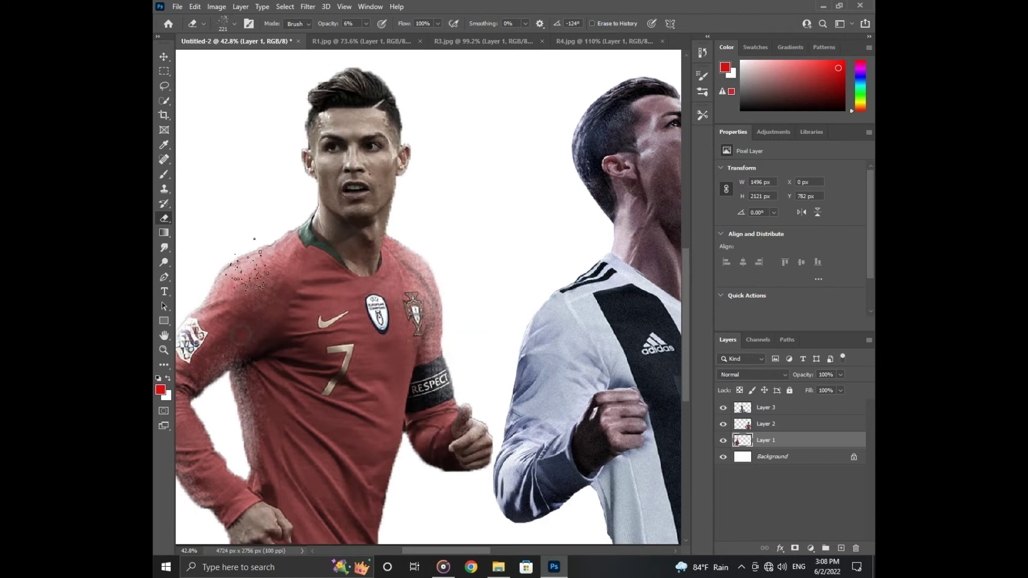
Erase speckles on Layer 3 along the striped-shirt player's shoulder and sleeve on the side facing the Portugal-shirt player
{"action": "scroll", "coordinate": [248, 271], "scroll_direction": "right", "scroll_amount": 2}
{"action": "scroll", "coordinate": [248, 270], "scroll_direction": "down", "scroll_amount": 2}
{"action": "left_click", "coordinate": [766, 408]}
{"action": "scroll", "coordinate": [381, 389], "scroll_direction": "up", "scroll_amount": 1}
{"action": "left_click", "coordinate": [355, 508]}
{"action": "left_click", "coordinate": [394, 293]}
{"action": "left_click", "coordinate": [380, 340]}
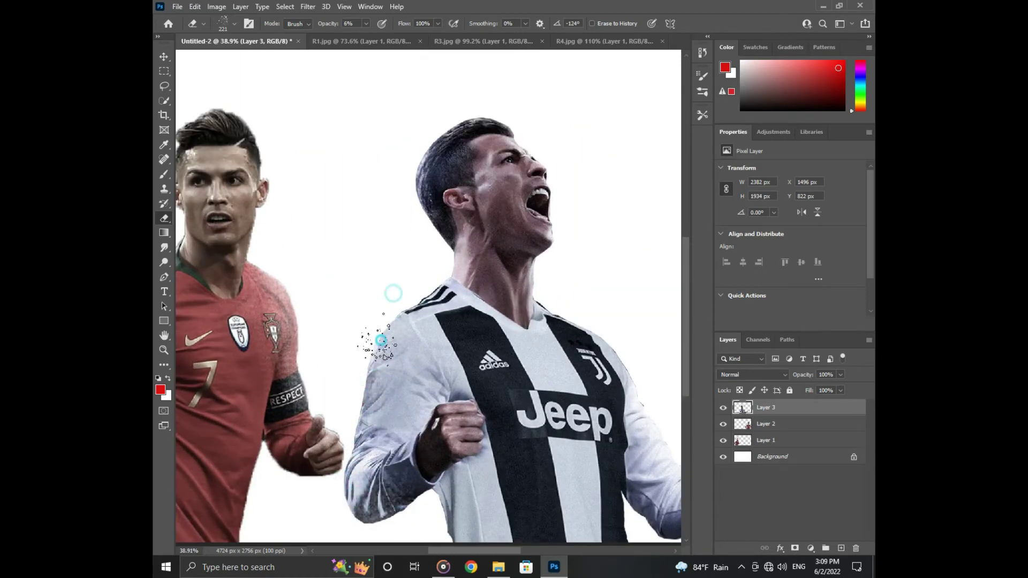
{"action": "left_click", "coordinate": [358, 396]}
{"action": "left_click", "coordinate": [433, 277]}
{"action": "left_click", "coordinate": [409, 290]}
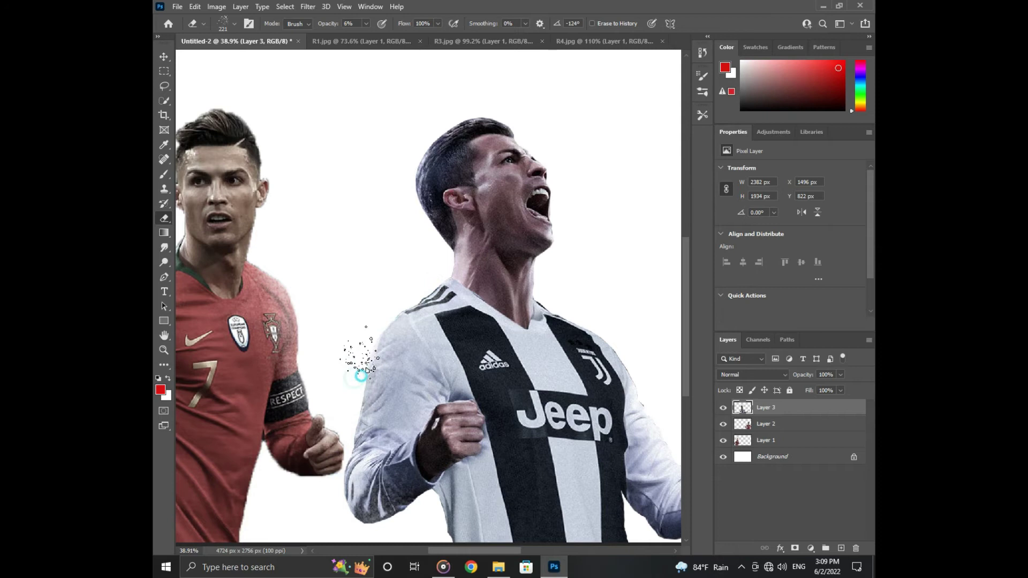
Erase speckles on Layer 3 along the striped-shirt player's other shoulder and outstretched arm
{"action": "scroll", "coordinate": [360, 377], "scroll_direction": "right", "scroll_amount": 3}
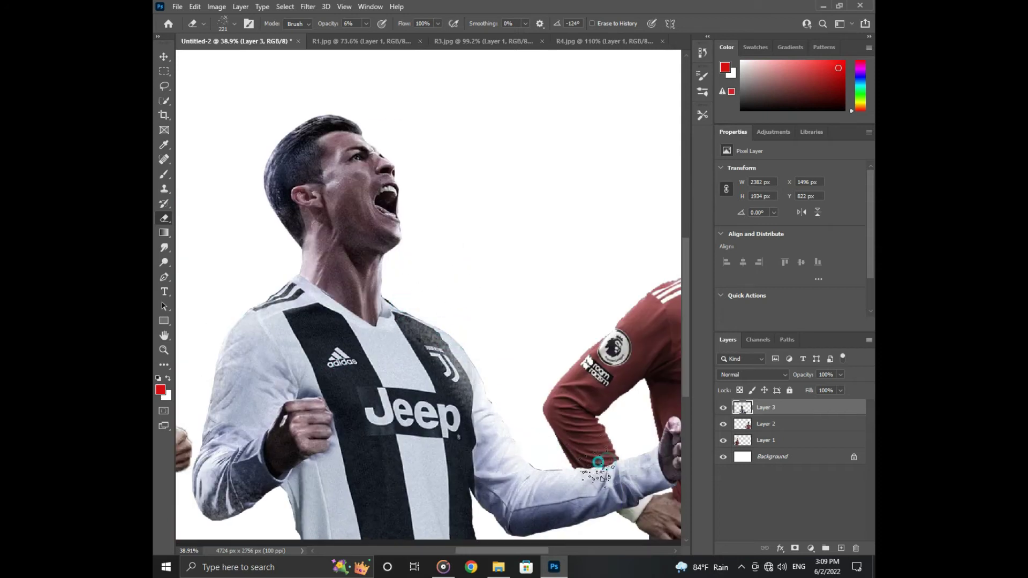
{"action": "left_click_drag", "start_coordinate": [463, 335], "coordinate": [414, 370]}
{"action": "left_click_drag", "start_coordinate": [670, 442], "coordinate": [508, 360]}
{"action": "left_click", "coordinate": [543, 360]}
{"action": "left_click", "coordinate": [353, 447]}
Erase speckles on Layer 2 along the Manchester United-shirt player's badge-side sleeve, shoulder and adjoining torso edge
{"action": "left_click", "coordinate": [766, 424]}
{"action": "left_click", "coordinate": [392, 374]}
{"action": "left_click", "coordinate": [394, 341]}
{"action": "left_click", "coordinate": [395, 305]}
{"action": "left_click", "coordinate": [452, 218]}
{"action": "left_click", "coordinate": [453, 261]}
{"action": "left_click", "coordinate": [491, 347]}
{"action": "left_click", "coordinate": [477, 233]}
{"action": "left_click", "coordinate": [490, 262]}
Set the spatter eraser tip's angle to 129° and erase speckles along the Layer 2 player's outer shoulder and sleeve
{"action": "left_click_drag", "start_coordinate": [672, 198], "coordinate": [571, 268]}
{"action": "left_click", "coordinate": [595, 284]}
{"action": "left_click", "coordinate": [616, 351]}
{"action": "left_click", "coordinate": [635, 404]}
{"action": "right_click", "coordinate": [631, 426]}
{"action": "left_click", "coordinate": [654, 355]}
{"action": "left_click", "coordinate": [745, 316]}
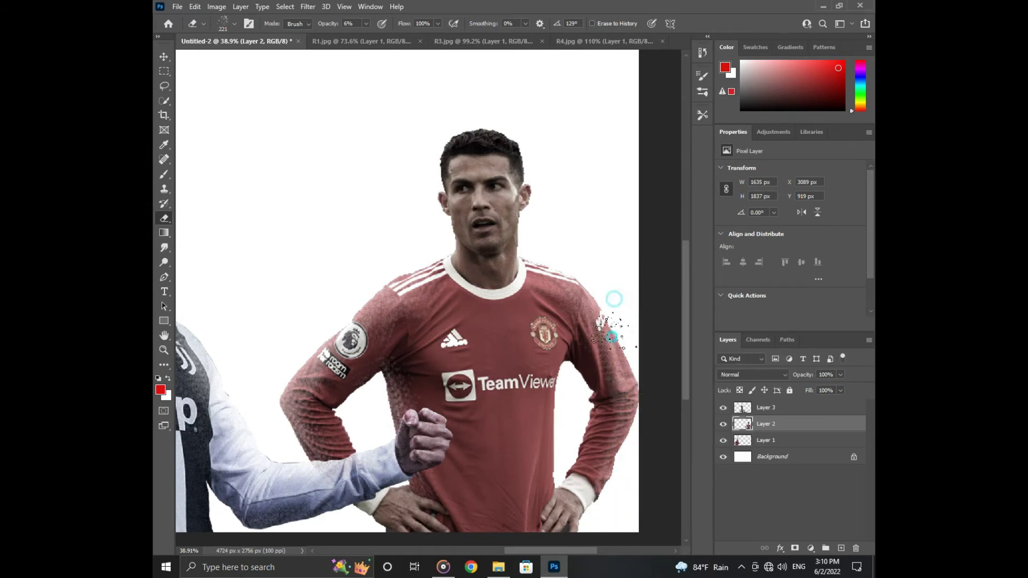
{"action": "scroll", "coordinate": [616, 327], "scroll_direction": "down", "scroll_amount": 4}
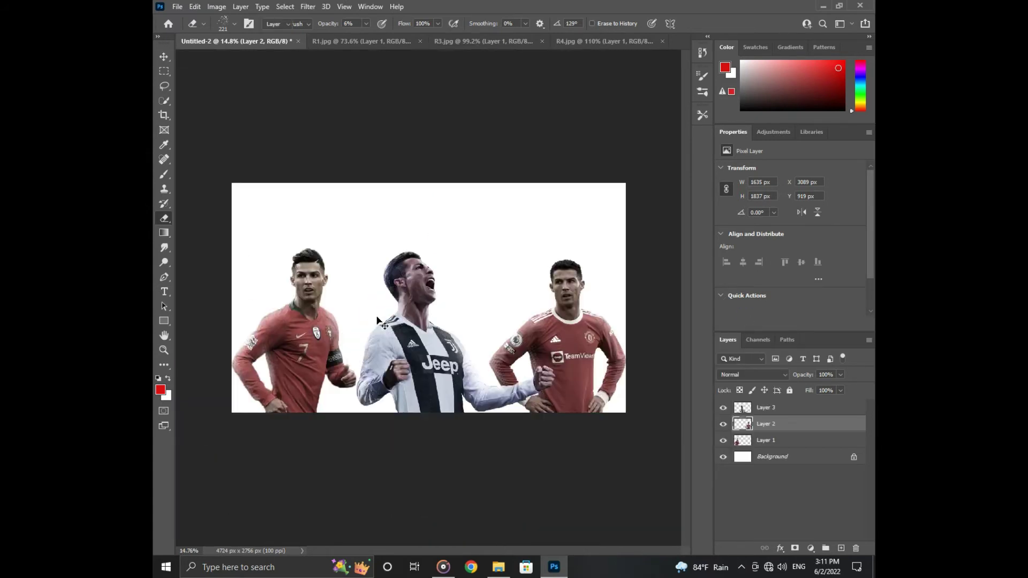
{"action": "key", "text": "v"}
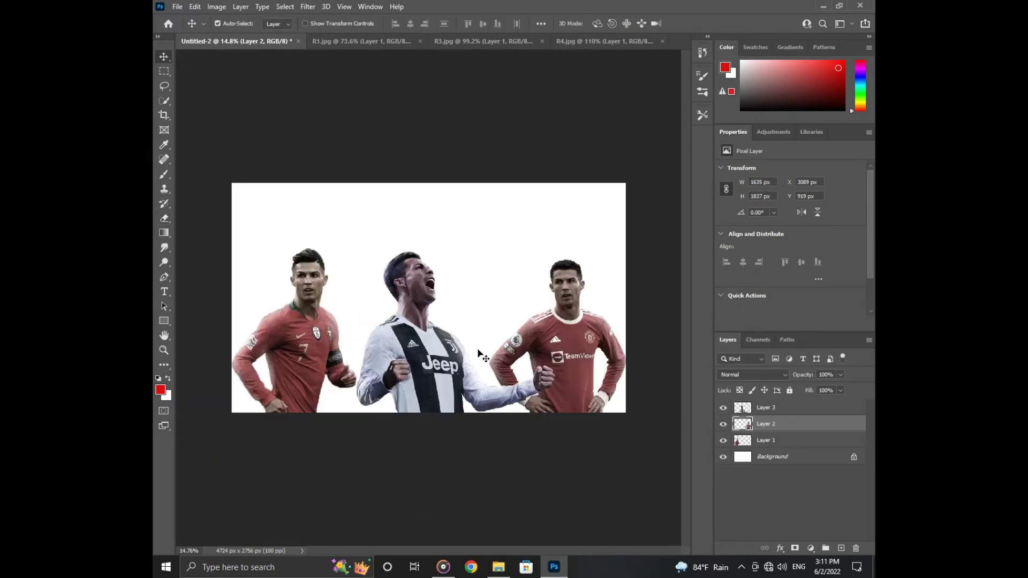
{"action": "left_click", "coordinate": [178, 6]}
{"action": "left_click", "coordinate": [201, 26]}
{"action": "left_click", "coordinate": [261, 29]}
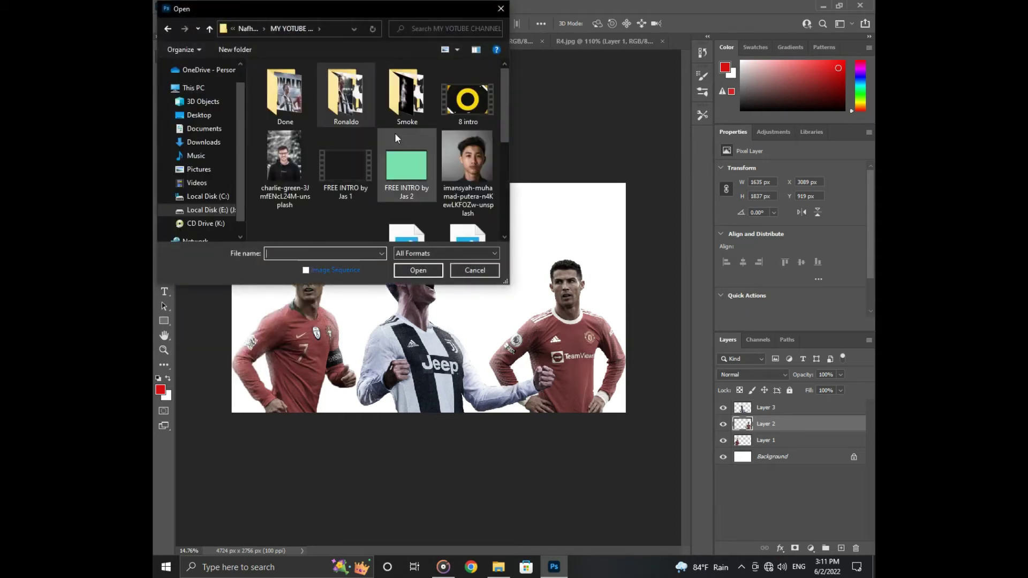
{"action": "scroll", "coordinate": [423, 131], "scroll_direction": "down", "scroll_amount": 5}
{"action": "double_click", "coordinate": [284, 114]}
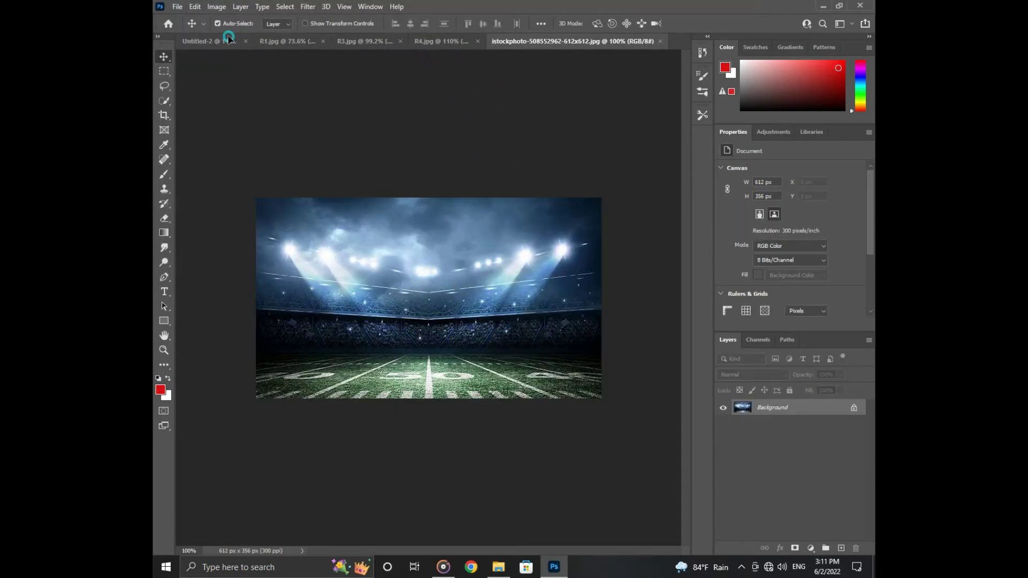
Add the stadium image to Untitled-2 beneath the player layers, scaled to about 794% so it covers the canvas
{"action": "left_click", "coordinate": [229, 39]}
{"action": "left_click", "coordinate": [438, 268]}
{"action": "key", "text": "ctrl+t"}
{"action": "left_click_drag", "start_coordinate": [462, 249], "coordinate": [653, 217]}
{"action": "left_click_drag", "start_coordinate": [557, 238], "coordinate": [552, 275]}
{"action": "left_click_drag", "start_coordinate": [615, 199], "coordinate": [635, 188]}
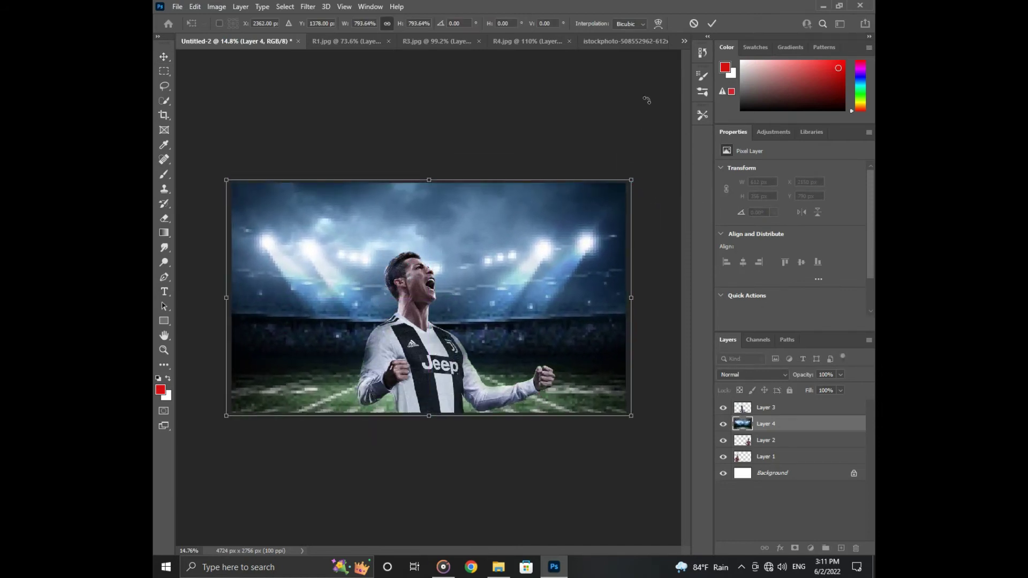
{"action": "left_click", "coordinate": [713, 24]}
{"action": "left_click_drag", "start_coordinate": [776, 427], "coordinate": [774, 465]}
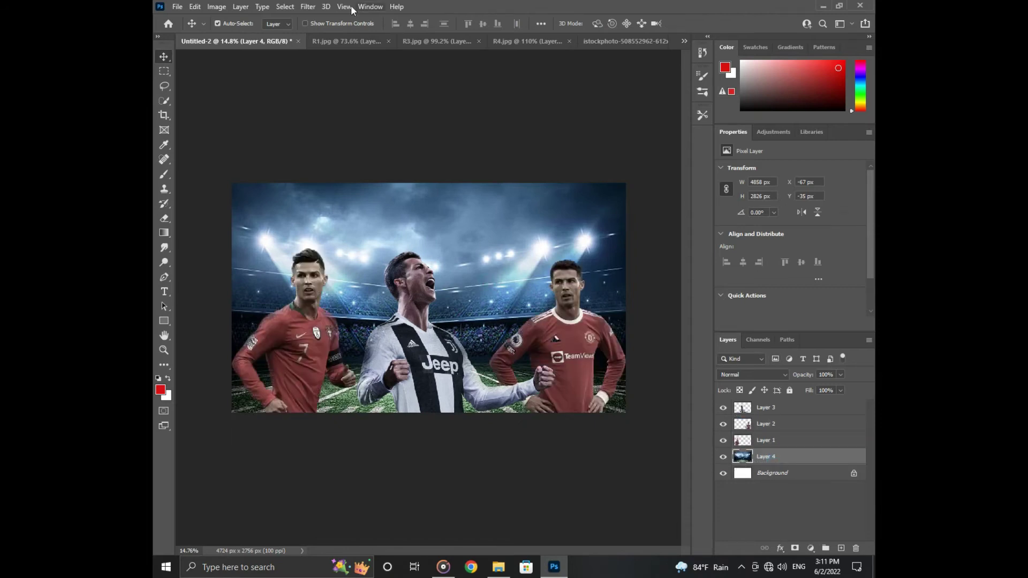
Desaturate the stadium layer with the Camera Raw Filter, setting Vibrance to -36 and Saturation to -46
{"action": "left_click", "coordinate": [308, 6]}
{"action": "left_click", "coordinate": [324, 90]}
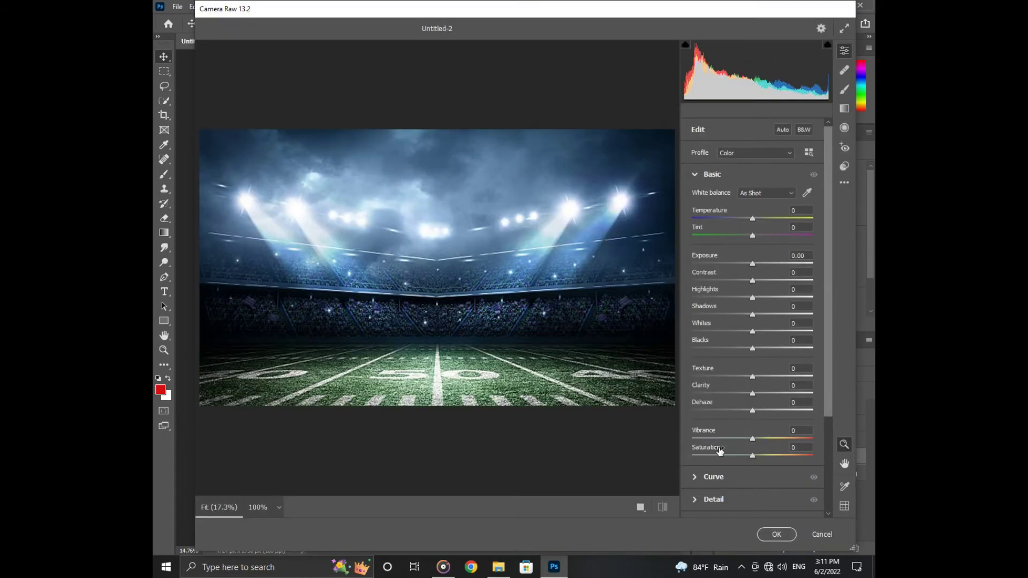
{"action": "left_click_drag", "start_coordinate": [753, 438], "coordinate": [731, 439]}
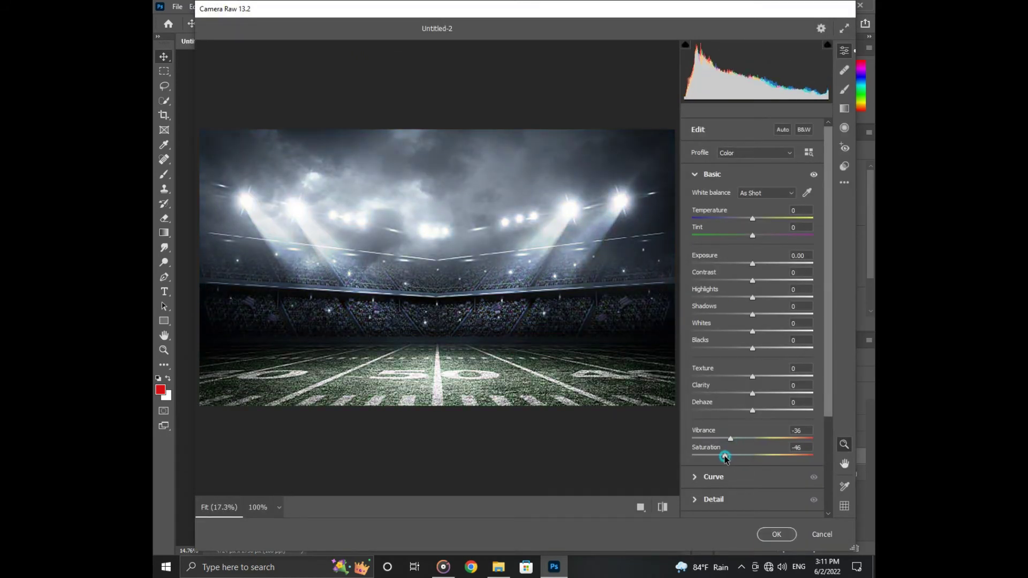
{"action": "left_click", "coordinate": [776, 533]}
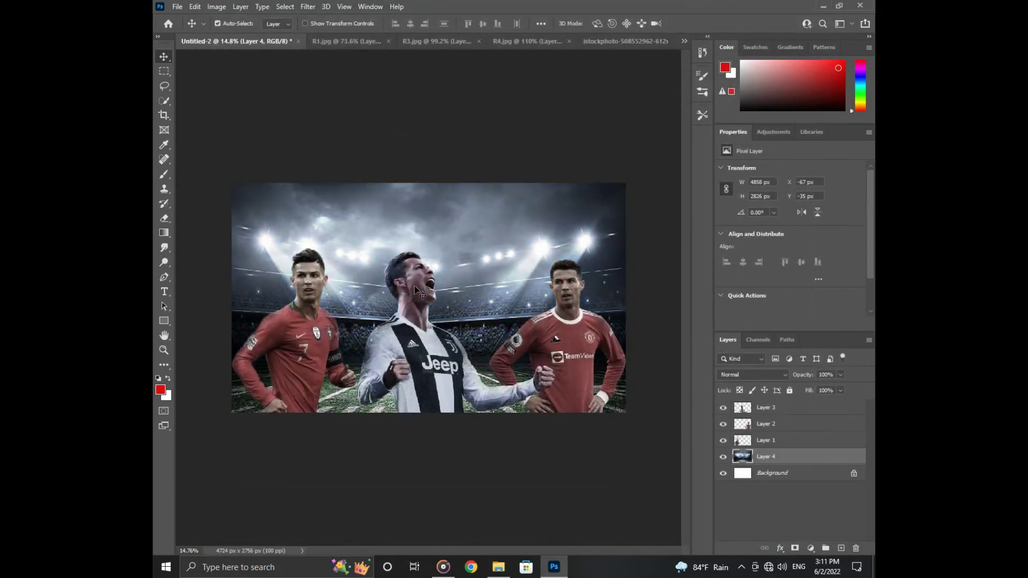
Open the Pngtree white particle image and bring it into Untitled-2 directly above the stadium layer
{"action": "left_click", "coordinate": [177, 6]}
{"action": "left_click", "coordinate": [185, 31]}
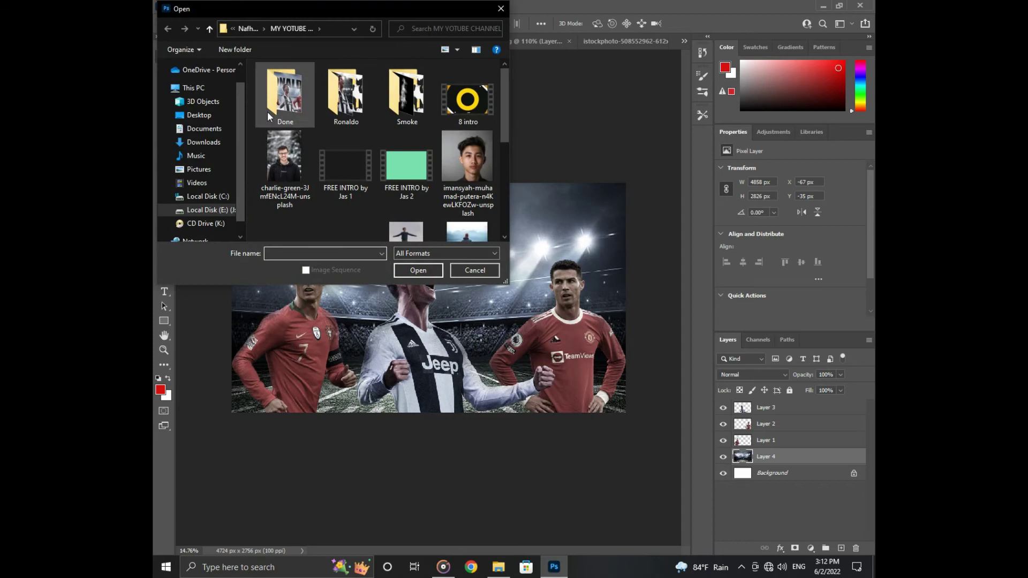
{"action": "left_click", "coordinate": [284, 91]}
{"action": "left_click", "coordinate": [423, 268]}
{"action": "left_click_drag", "start_coordinate": [422, 232], "coordinate": [300, 89]}
{"action": "left_click_drag", "start_coordinate": [402, 99], "coordinate": [191, 58]}
{"action": "left_click_drag", "start_coordinate": [606, 41], "coordinate": [413, 296]}
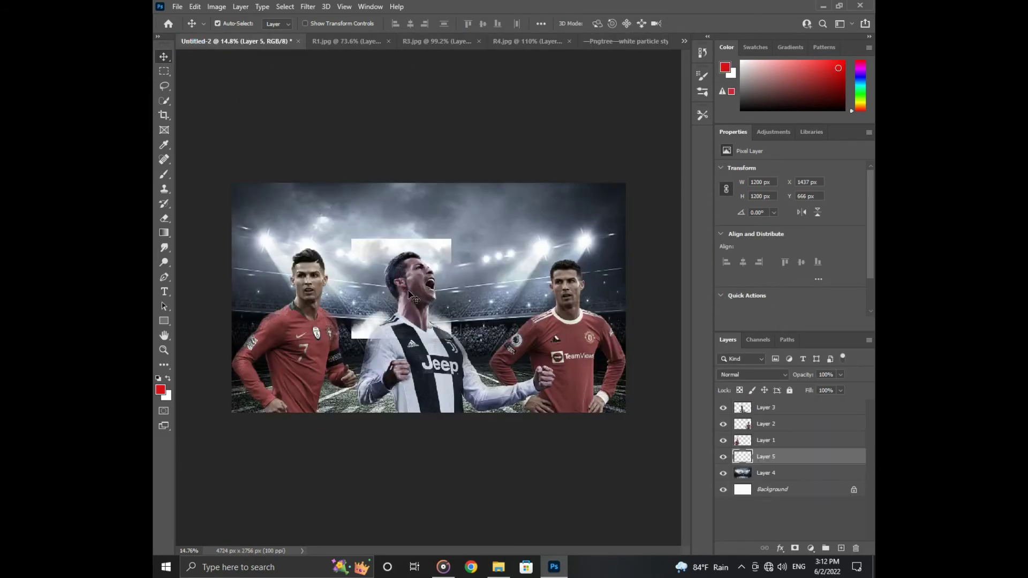
Scale the white particle layer to about 423% and position it so its mist fills the lower part of the canvas
{"action": "key", "text": "ctrl+t"}
{"action": "left_click_drag", "start_coordinate": [451, 239], "coordinate": [734, 215]}
{"action": "left_click_drag", "start_coordinate": [519, 357], "coordinate": [556, 277]}
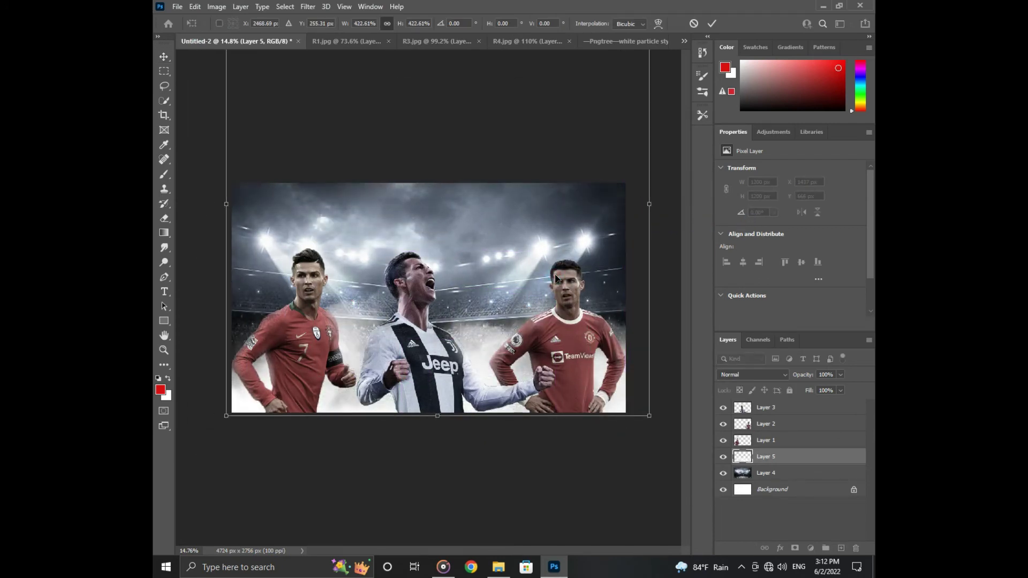
{"action": "key", "text": "Left"}
{"action": "key", "text": "Left"}
{"action": "key", "text": "Left"}
{"action": "key", "text": "Left"}
{"action": "key", "text": "Left"}
{"action": "key", "text": "Left"}
{"action": "key", "text": "Left"}
{"action": "key", "text": "Left"}
{"action": "left_click_drag", "start_coordinate": [456, 355], "coordinate": [453, 355]}
{"action": "key", "text": "Return"}
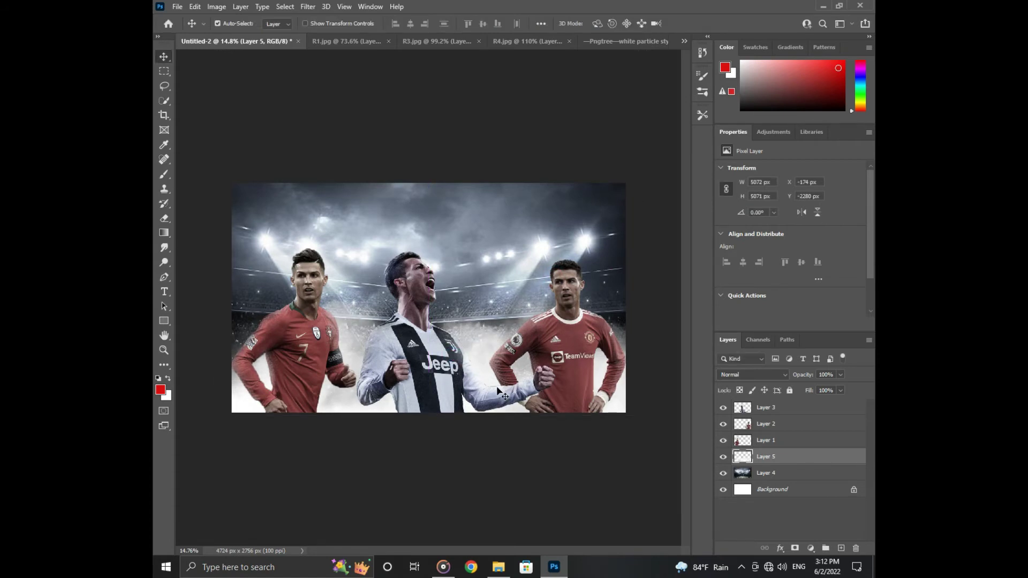
Choose the soft round eraser tip and lightly thin out the white mist on Layer 5 around the players
{"action": "key", "text": "e"}
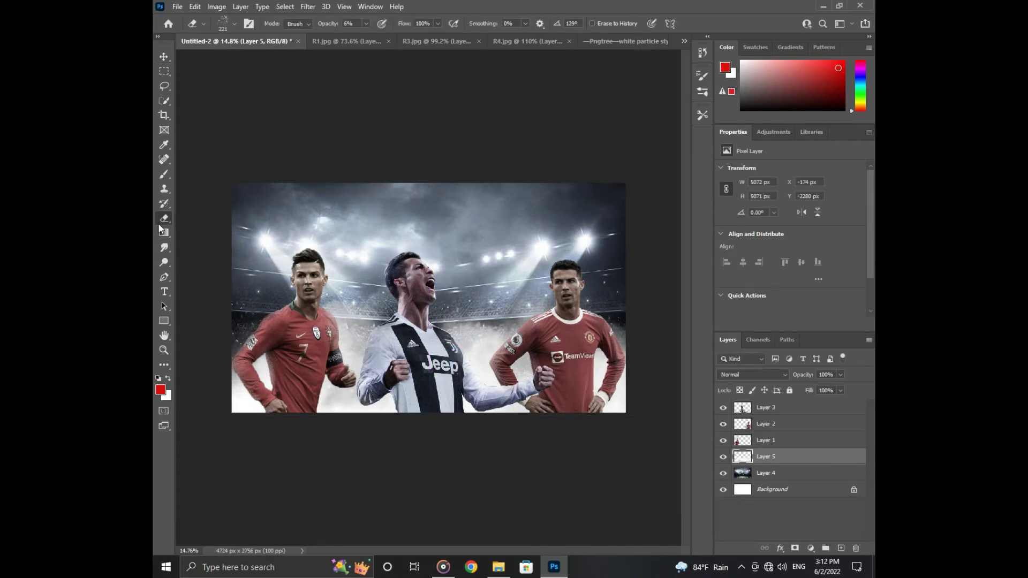
{"action": "left_click", "coordinate": [251, 25]}
{"action": "left_click", "coordinate": [574, 100]}
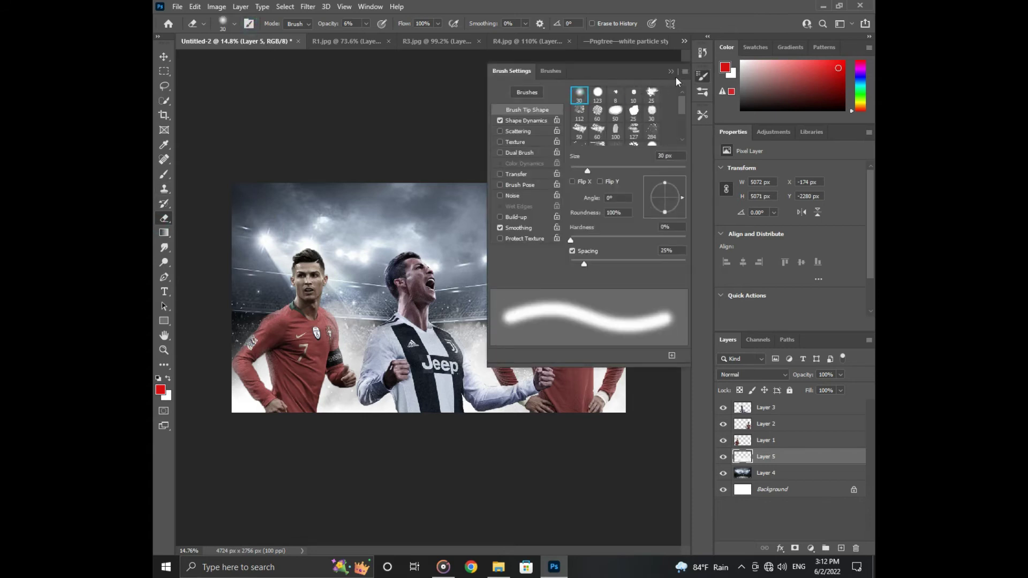
{"action": "left_click", "coordinate": [670, 69]}
{"action": "left_click_drag", "start_coordinate": [386, 250], "coordinate": [400, 249]}
{"action": "left_click", "coordinate": [264, 385]}
{"action": "mouse_move", "coordinate": [394, 369]}
{"action": "left_mouse_down"}
{"action": "mouse_move", "coordinate": [476, 351]}
{"action": "mouse_move", "coordinate": [252, 351]}
{"action": "mouse_move", "coordinate": [308, 380]}
{"action": "left_mouse_up"}
Brush light grey at 6% opacity over the players on Layer 3, Layer 2 and Layer 1 with a large soft brush
{"action": "left_click", "coordinate": [163, 174]}
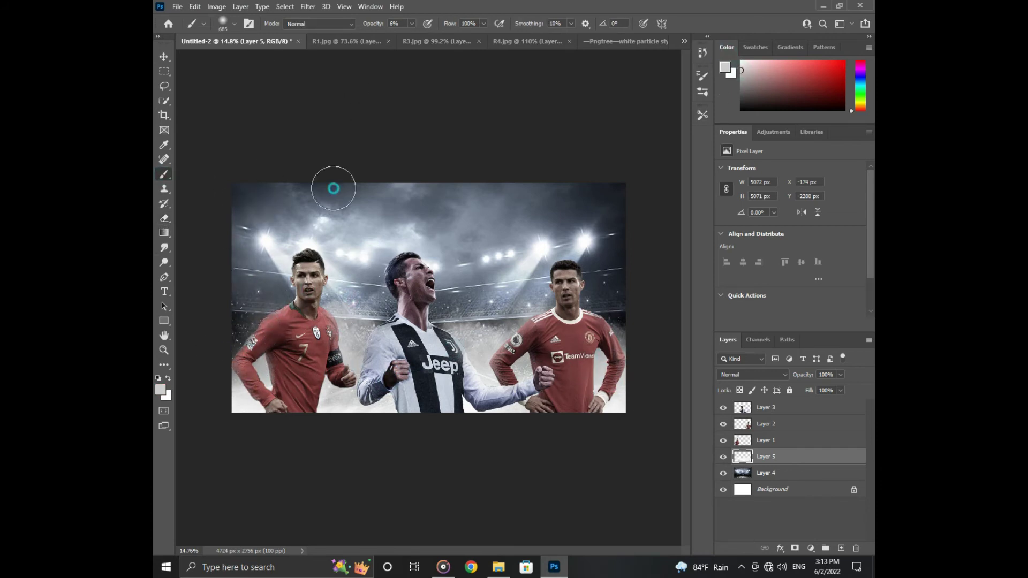
{"action": "left_click", "coordinate": [767, 408]}
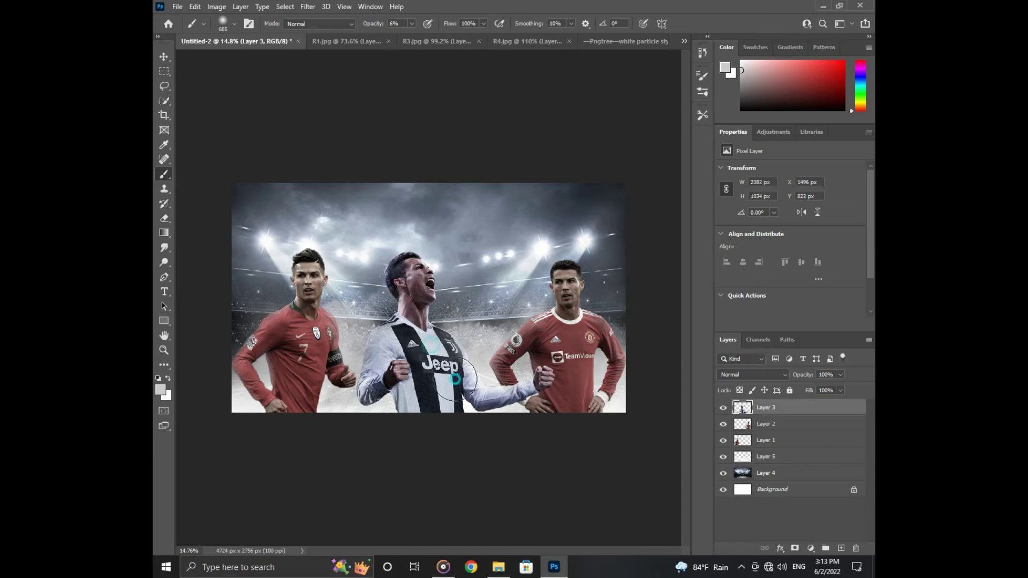
{"action": "left_click", "coordinate": [770, 428]}
{"action": "left_click_drag", "start_coordinate": [570, 399], "coordinate": [569, 291]}
{"action": "left_click", "coordinate": [766, 440]}
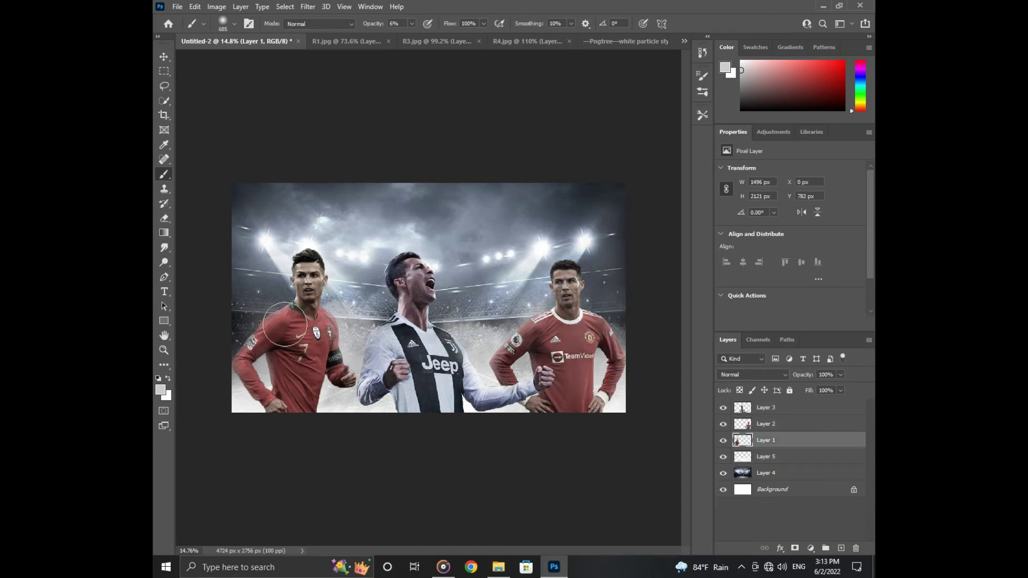
{"action": "left_click_drag", "start_coordinate": [285, 325], "coordinate": [307, 274]}
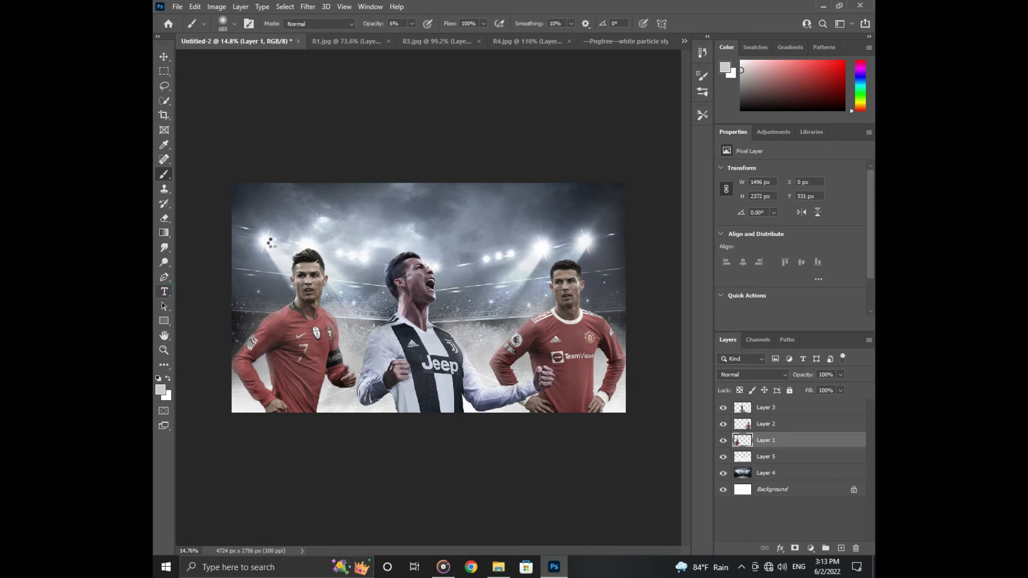
Add the title RONALDO in black Impact at 614.74 pt across the upper part of the canvas
{"action": "left_click", "coordinate": [164, 291]}
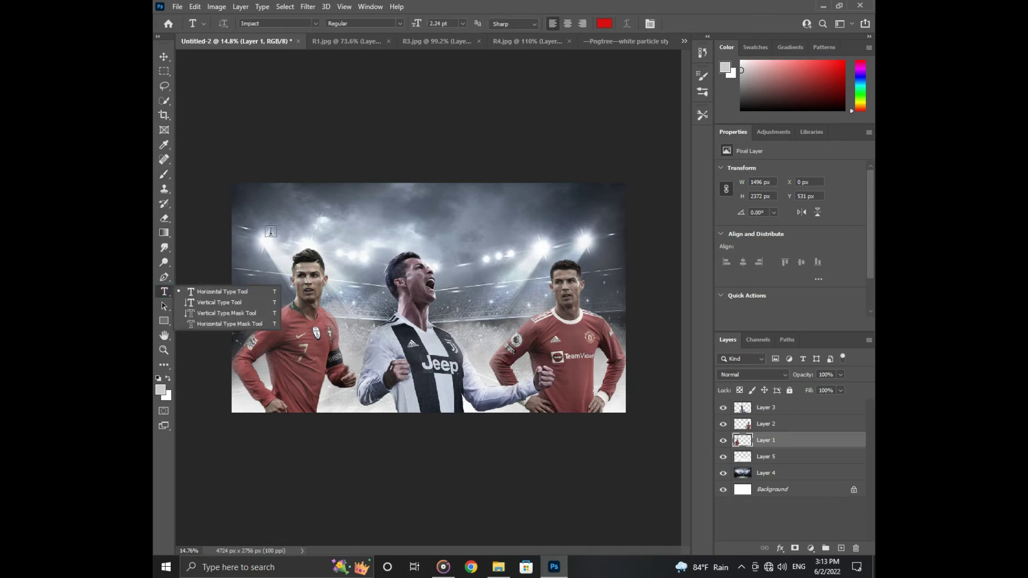
{"action": "left_click", "coordinate": [281, 267]}
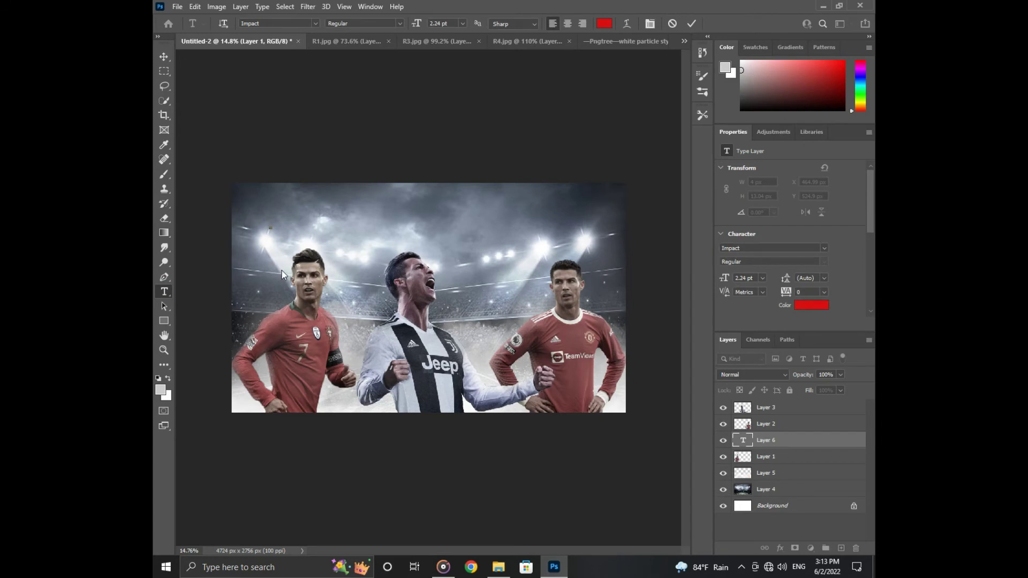
{"action": "left_click_drag", "start_coordinate": [295, 244], "coordinate": [624, 318]}
{"action": "key", "text": "ctrl+a"}
{"action": "left_click", "coordinate": [605, 24]}
{"action": "left_click_drag", "start_coordinate": [416, 146], "coordinate": [365, 269]}
{"action": "left_click", "coordinate": [633, 121]}
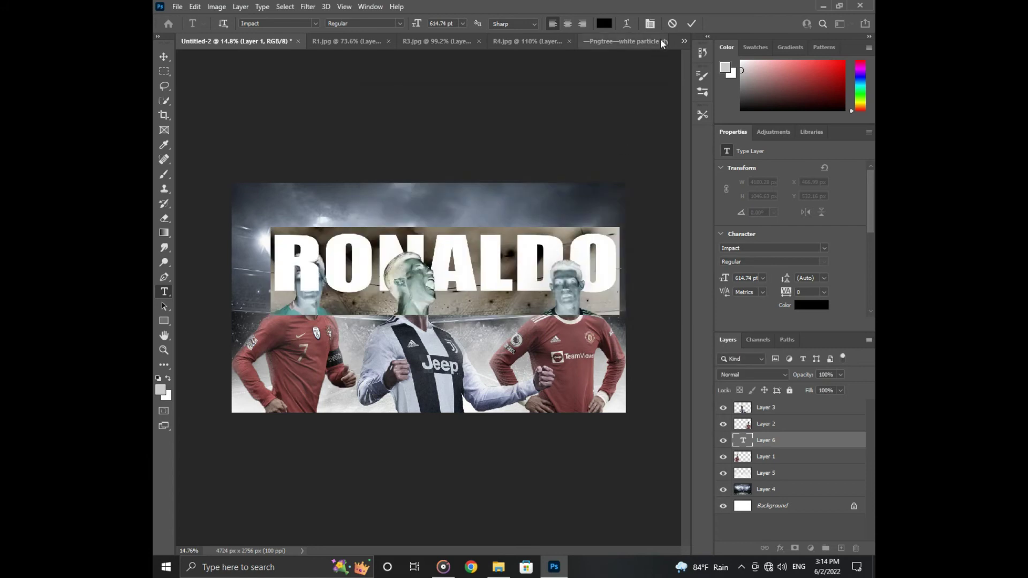
{"action": "left_click", "coordinate": [691, 24]}
Move the RONALDO title upward and place its layer beneath Layer 1, behind all three players
{"action": "key", "text": "v"}
{"action": "left_click_drag", "start_coordinate": [492, 270], "coordinate": [482, 247]}
{"action": "left_click", "coordinate": [783, 425]}
{"action": "double_click", "coordinate": [784, 431]}
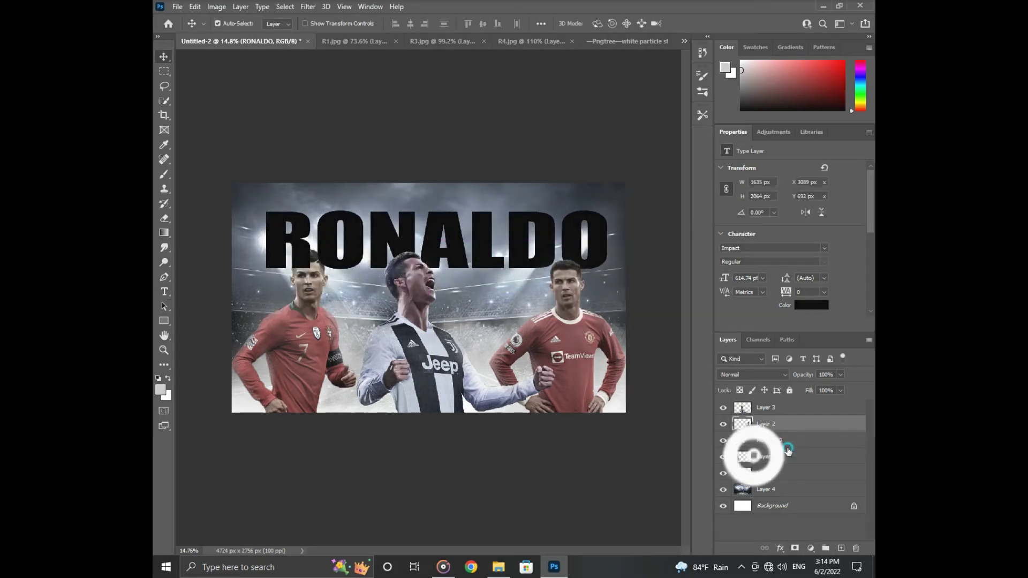
{"action": "left_click", "coordinate": [701, 122]}
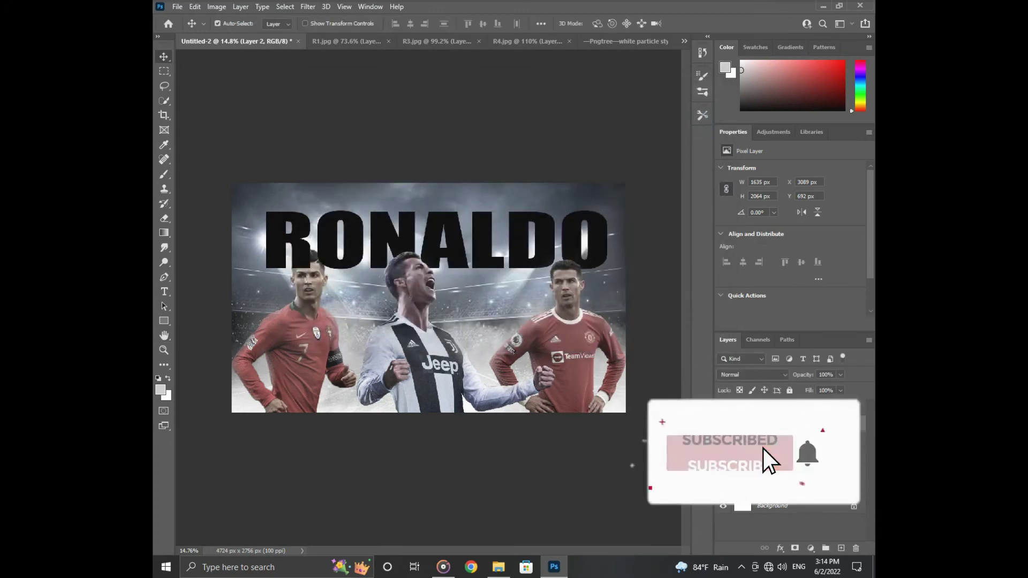
Scale the RONALDO title to 101.41%
{"action": "left_click", "coordinate": [386, 239]}
{"action": "key", "text": "ctrl+t"}
{"action": "left_click_drag", "start_coordinate": [262, 204], "coordinate": [258, 203]}
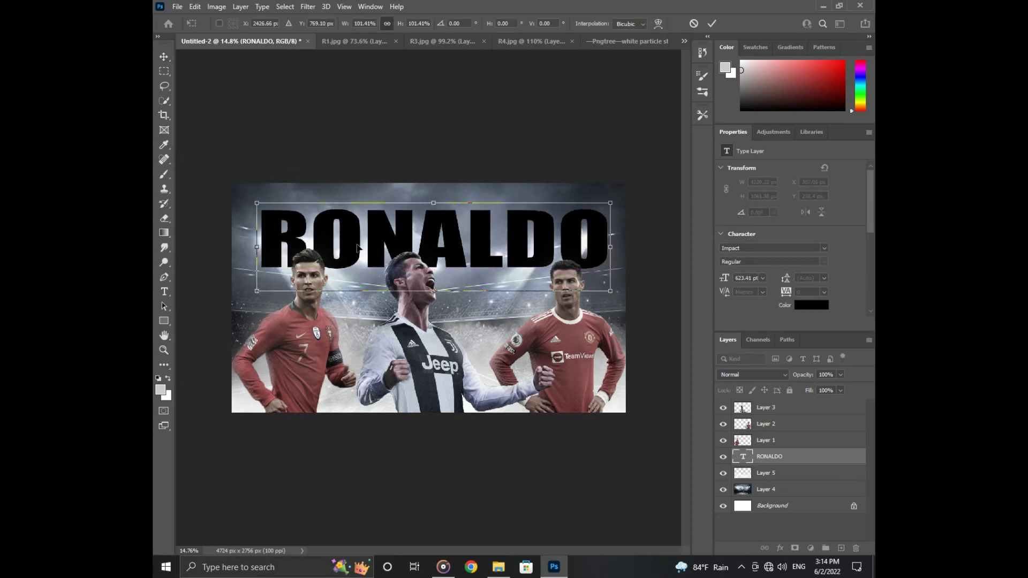
{"action": "key", "text": "Return"}
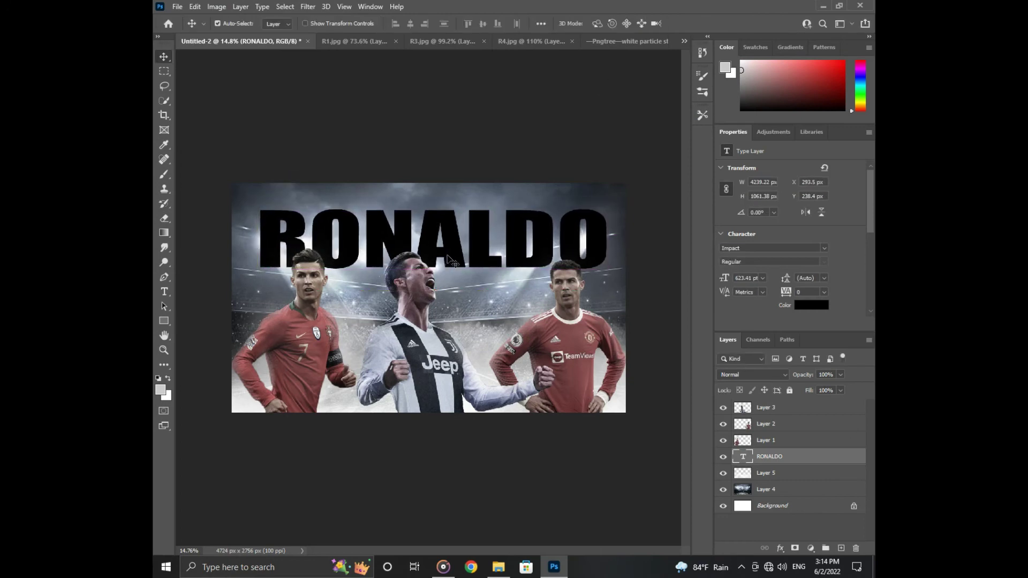
Rasterize the RONALDO title and fade the lower part of its first letters with the soft eraser at 6% opacity
{"action": "left_click", "coordinate": [163, 218]}
{"action": "left_click", "coordinate": [259, 256]}
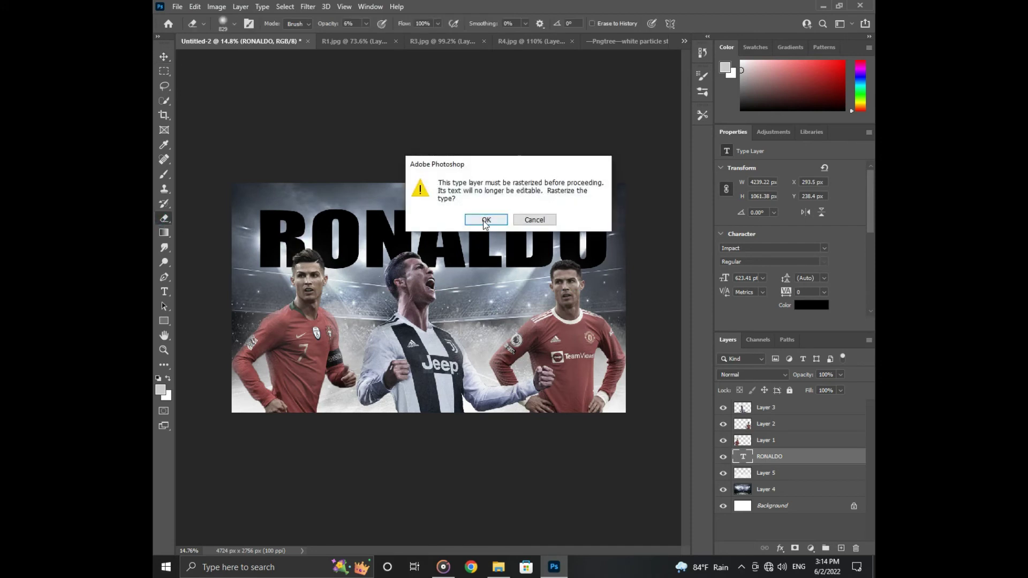
{"action": "key", "text": "Return"}
{"action": "scroll", "coordinate": [305, 274], "scroll_direction": "up", "scroll_amount": 5}
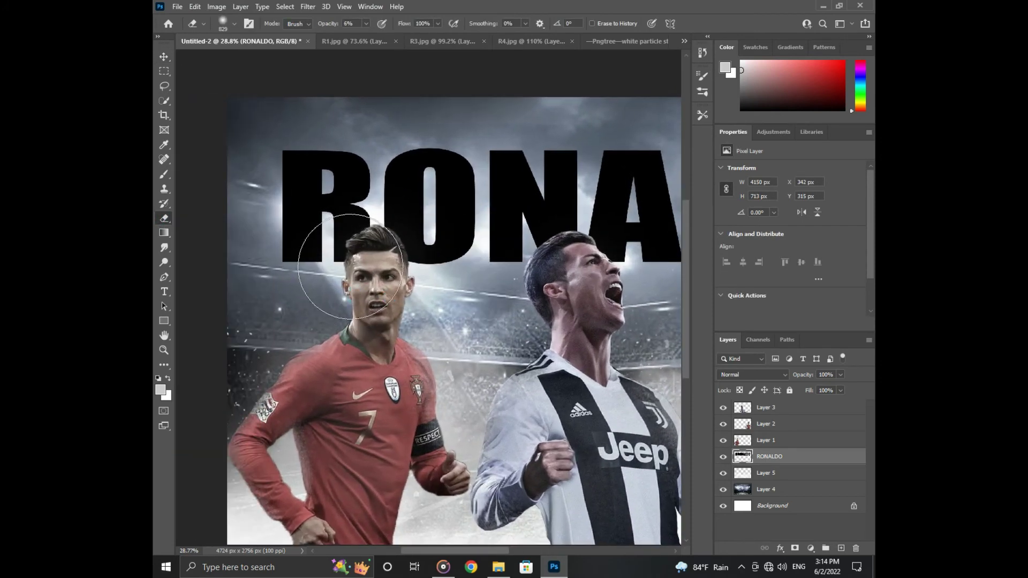
{"action": "scroll", "coordinate": [350, 267], "scroll_direction": "up", "scroll_amount": 2}
{"action": "left_click", "coordinate": [300, 251]}
{"action": "left_click", "coordinate": [269, 263]}
{"action": "left_click", "coordinate": [408, 249]}
{"action": "left_click", "coordinate": [491, 249]}
Fade the lower part of the title's middle letters, from N through the L and D, with the soft eraser
{"action": "left_click_drag", "start_coordinate": [452, 223], "coordinate": [320, 236]}
{"action": "left_click", "coordinate": [491, 272]}
{"action": "left_click", "coordinate": [519, 261]}
{"action": "left_click", "coordinate": [485, 252]}
{"action": "left_click", "coordinate": [451, 268]}
{"action": "left_click_drag", "start_coordinate": [600, 270], "coordinate": [326, 273]}
{"action": "left_click", "coordinate": [471, 268]}
{"action": "left_click", "coordinate": [530, 241]}
{"action": "left_click", "coordinate": [326, 273]}
{"action": "left_click", "coordinate": [469, 278]}
{"action": "left_click", "coordinate": [509, 268]}
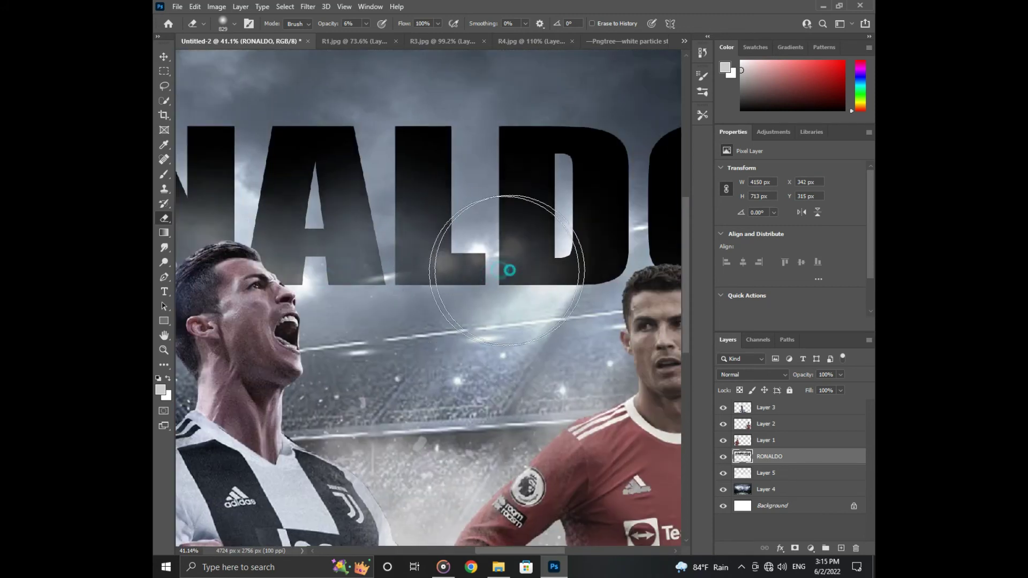
Fade the lower part of the title's final D and O, then touch up the lower edge back toward the N
{"action": "left_click_drag", "start_coordinate": [442, 277], "coordinate": [314, 278]}
{"action": "left_click", "coordinate": [378, 278]}
{"action": "left_click", "coordinate": [503, 302]}
{"action": "left_click", "coordinate": [605, 288]}
{"action": "left_click", "coordinate": [661, 259]}
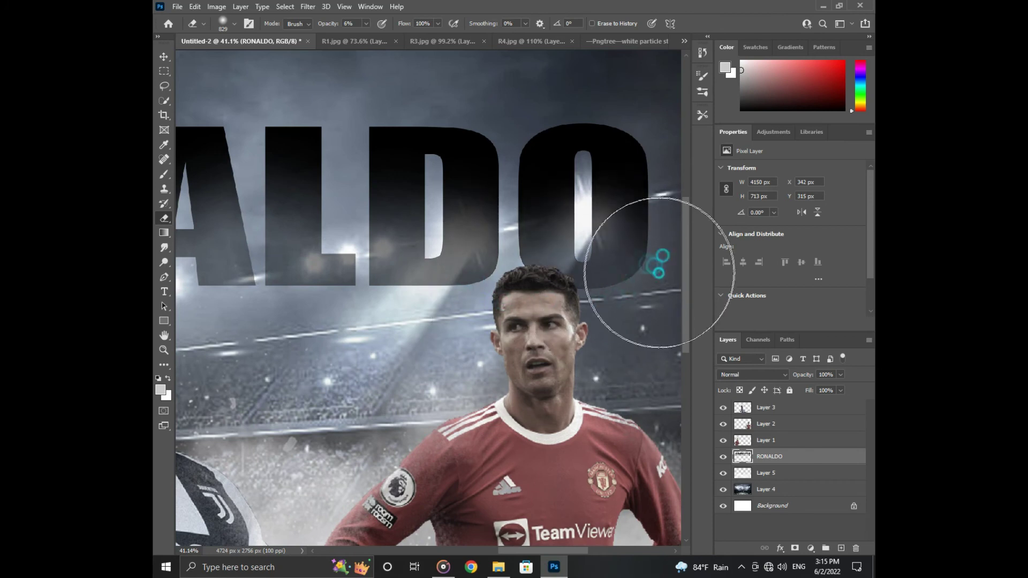
{"action": "left_click_drag", "start_coordinate": [381, 344], "coordinate": [493, 356]}
{"action": "left_click", "coordinate": [433, 358]}
{"action": "left_click_drag", "start_coordinate": [230, 347], "coordinate": [428, 349]}
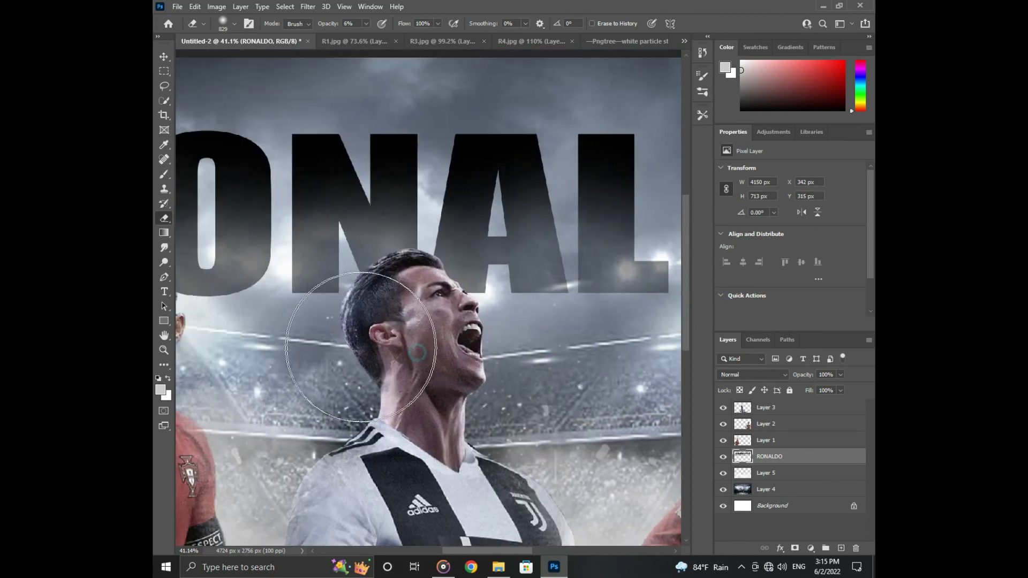
Soften the lower edge of the title's middle letters, around the N, with the soft eraser
{"action": "left_click_drag", "start_coordinate": [289, 325], "coordinate": [367, 327]}
{"action": "left_click_drag", "start_coordinate": [241, 336], "coordinate": [428, 339]}
{"action": "left_click", "coordinate": [339, 343]}
{"action": "key", "text": "ctrl+0"}
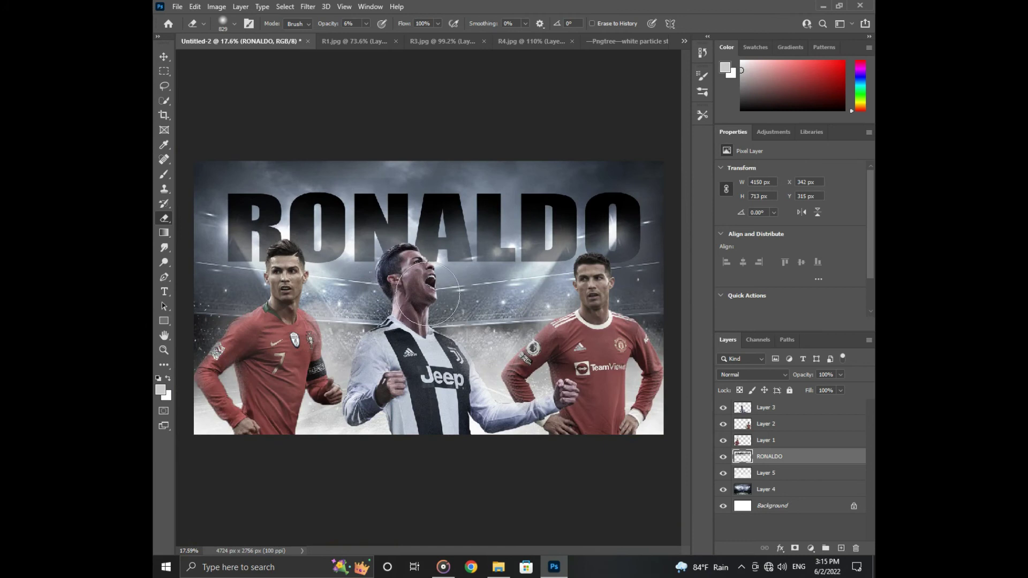
Open the white particle style smoke border PNG and bring its smoke layer into Untitled-2 over the title
{"action": "key", "text": "v"}
{"action": "left_click", "coordinate": [178, 7]}
{"action": "left_click", "coordinate": [184, 29]}
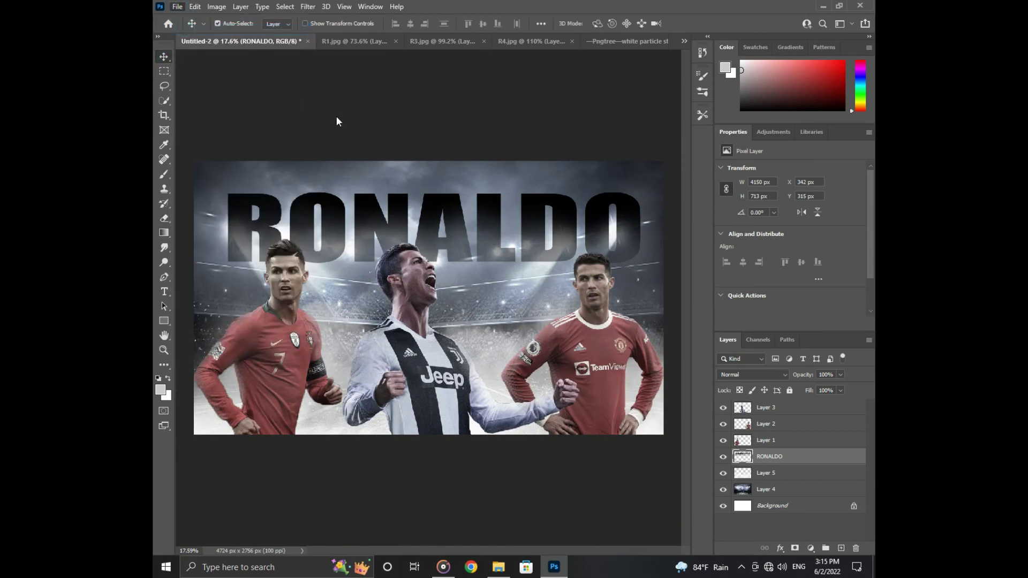
{"action": "double_click", "coordinate": [287, 98]}
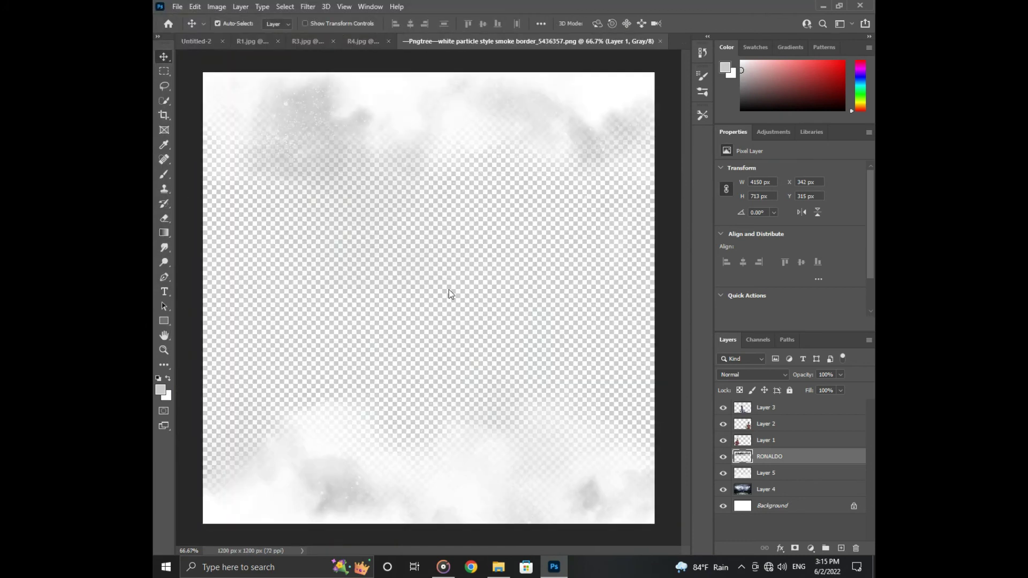
{"action": "left_click_drag", "start_coordinate": [418, 98], "coordinate": [441, 182]}
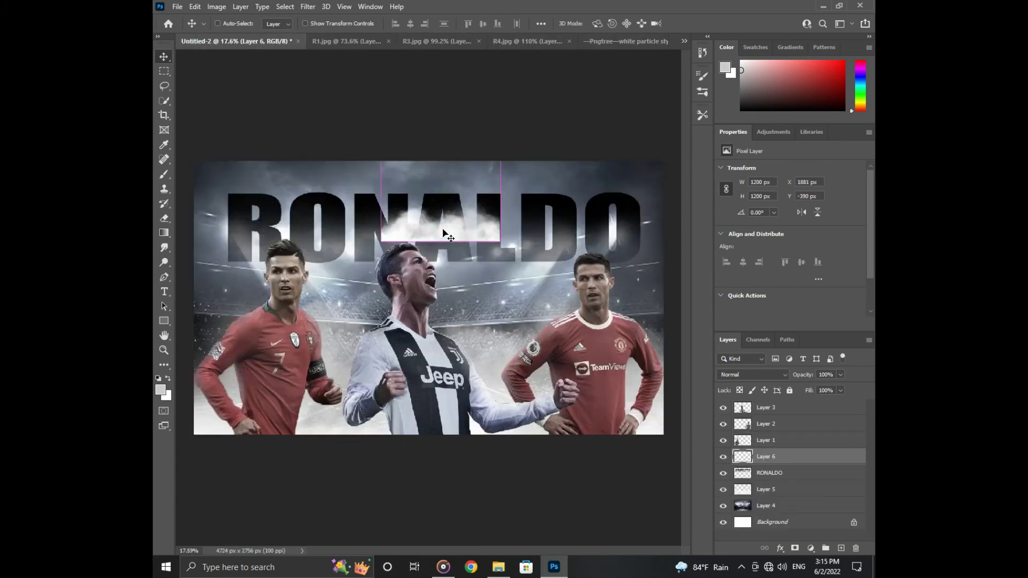
Scale the smoke layer to 409.93%, position it over the poster's upper part, and place it beneath the RONALDO layer
{"action": "key", "text": "ctrl+t"}
{"action": "left_click_drag", "start_coordinate": [501, 124], "coordinate": [854, 97]}
{"action": "left_click_drag", "start_coordinate": [514, 330], "coordinate": [500, 214]}
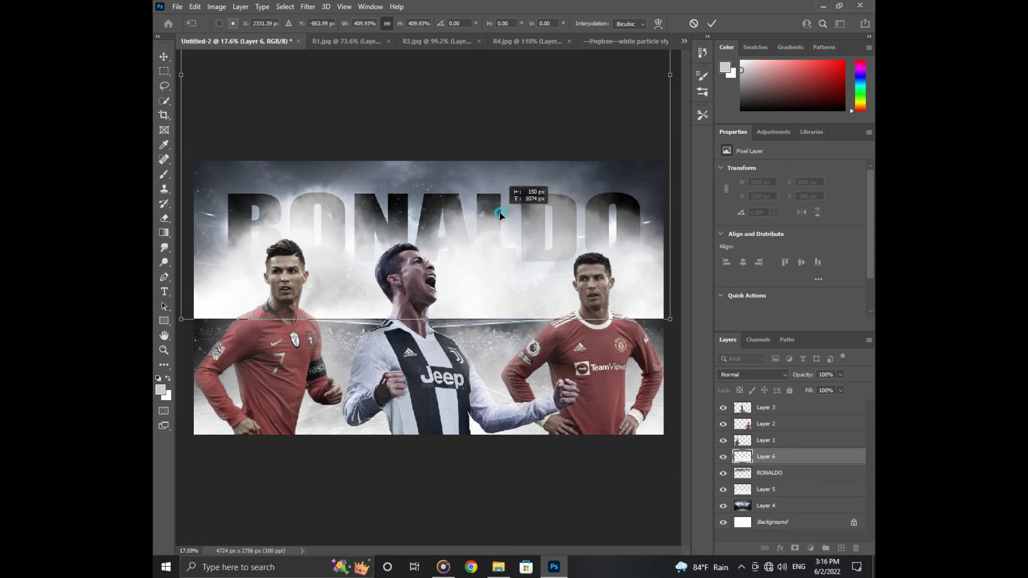
{"action": "key", "text": "Return"}
{"action": "left_click_drag", "start_coordinate": [788, 466], "coordinate": [788, 476]}
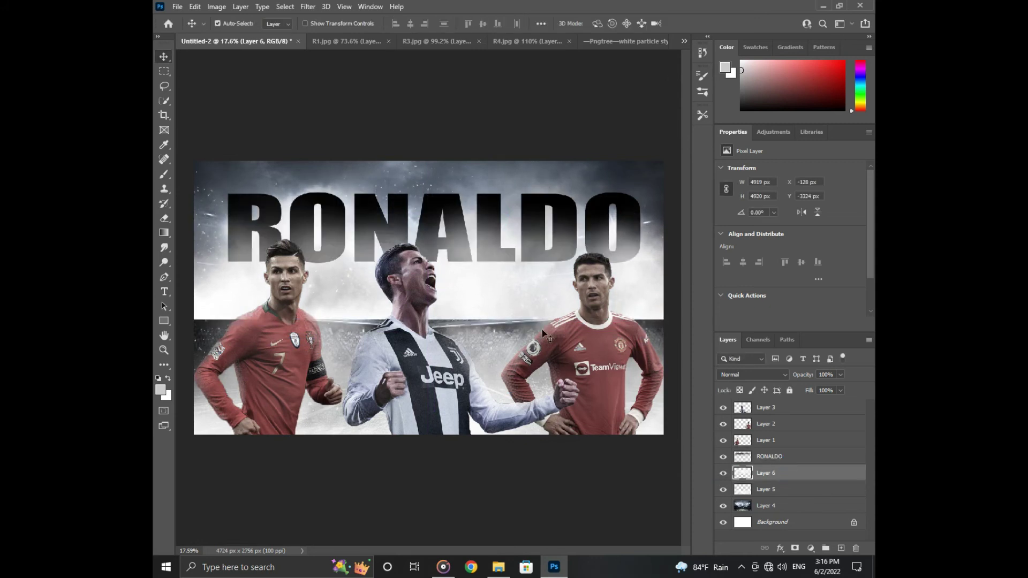
Erase the smoke's hard lower edge around the left player with the soft eraser at 6% opacity
{"action": "key", "text": "e"}
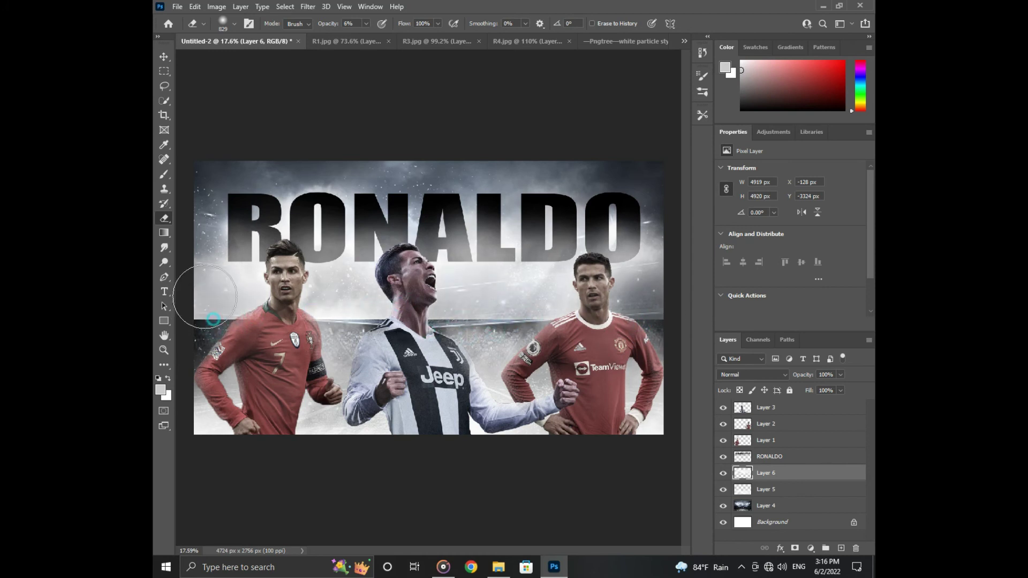
{"action": "scroll", "coordinate": [248, 330], "scroll_direction": "up", "scroll_amount": 2}
{"action": "left_click", "coordinate": [292, 326]}
{"action": "mouse_move", "coordinate": [248, 329]}
{"action": "left_mouse_down"}
{"action": "mouse_move", "coordinate": [315, 320]}
{"action": "mouse_move", "coordinate": [291, 329]}
{"action": "mouse_move", "coordinate": [333, 309]}
{"action": "mouse_move", "coordinate": [305, 346]}
{"action": "mouse_move", "coordinate": [279, 307]}
{"action": "mouse_move", "coordinate": [324, 320]}
{"action": "mouse_move", "coordinate": [342, 352]}
{"action": "mouse_move", "coordinate": [281, 293]}
{"action": "mouse_move", "coordinate": [366, 337]}
{"action": "mouse_move", "coordinate": [322, 323]}
{"action": "mouse_move", "coordinate": [402, 321]}
{"action": "mouse_move", "coordinate": [417, 256]}
{"action": "mouse_move", "coordinate": [469, 330]}
{"action": "mouse_move", "coordinate": [518, 334]}
{"action": "mouse_move", "coordinate": [504, 310]}
{"action": "mouse_move", "coordinate": [485, 360]}
{"action": "left_mouse_up"}
{"action": "left_click", "coordinate": [299, 346]}
{"action": "left_click", "coordinate": [325, 320]}
{"action": "left_click", "coordinate": [310, 300]}
{"action": "left_click", "coordinate": [321, 292]}
{"action": "left_click", "coordinate": [326, 334]}
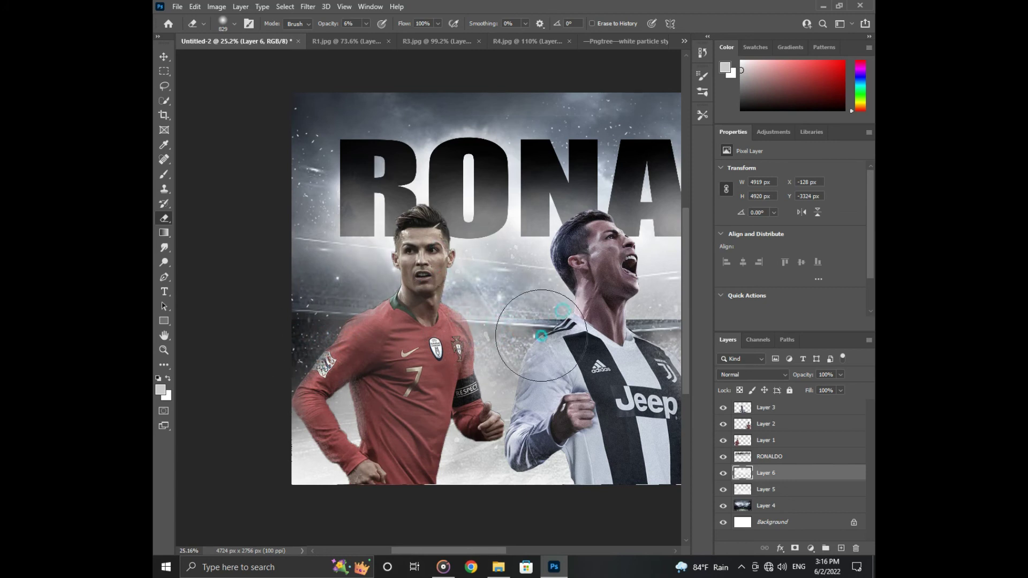
Fade the rest of the smoke's hard lower edge, from the centre player across to the poster's right border
{"action": "left_click_drag", "start_coordinate": [541, 336], "coordinate": [421, 351]}
{"action": "mouse_move", "coordinate": [563, 329]}
{"action": "left_mouse_down"}
{"action": "mouse_move", "coordinate": [459, 316]}
{"action": "mouse_move", "coordinate": [552, 319]}
{"action": "mouse_move", "coordinate": [534, 337]}
{"action": "left_mouse_up"}
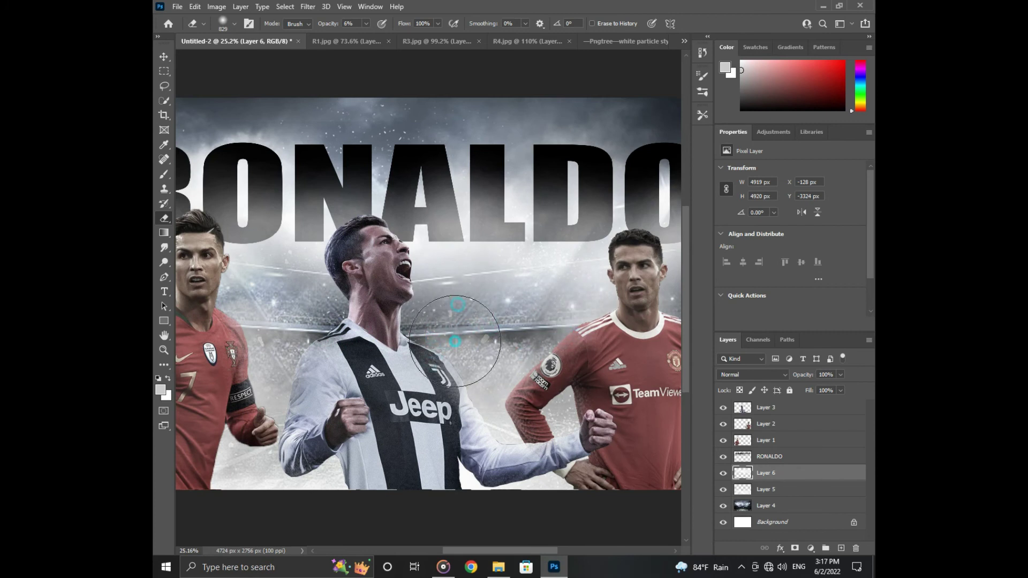
{"action": "left_click_drag", "start_coordinate": [595, 332], "coordinate": [432, 364]}
{"action": "left_click_drag", "start_coordinate": [503, 316], "coordinate": [535, 308]}
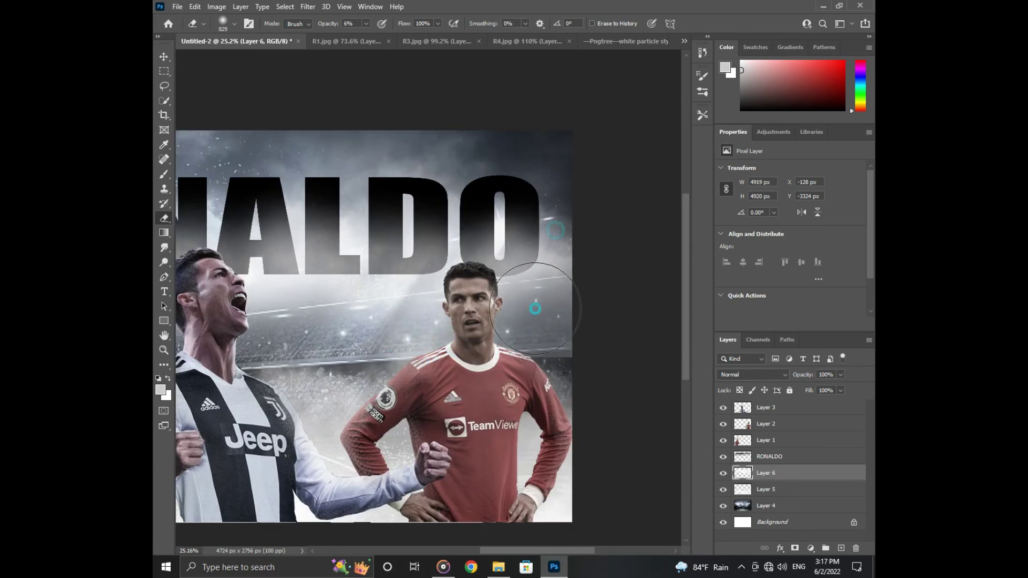
{"action": "scroll", "coordinate": [453, 327], "scroll_direction": "down", "scroll_amount": 3}
Brush soft light grey haze over the RONALDO title and the poster's sides on the RONALDO layer at 6% brush opacity
{"action": "left_click", "coordinate": [164, 174]}
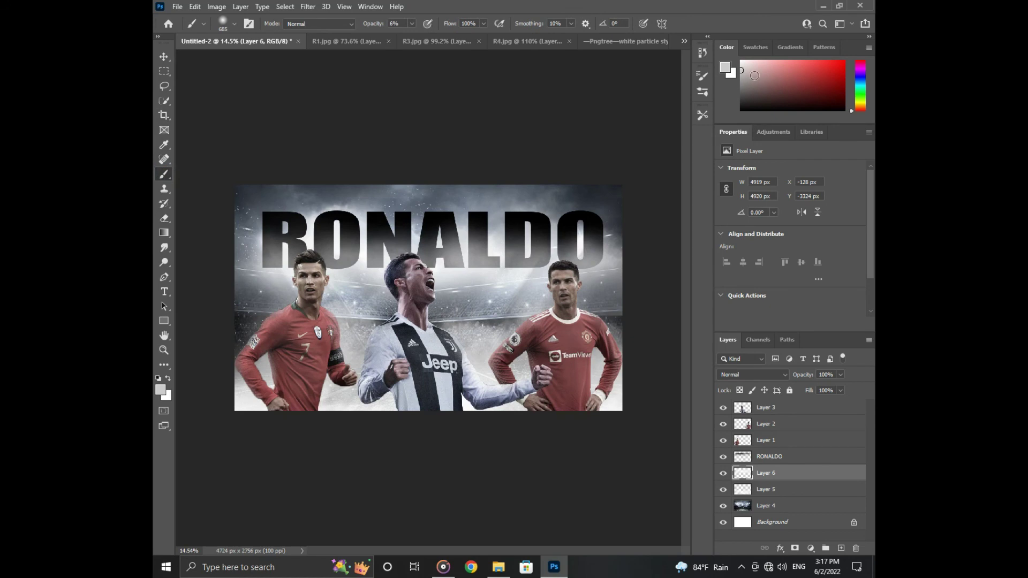
{"action": "scroll", "coordinate": [345, 257], "scroll_direction": "up", "scroll_amount": 2}
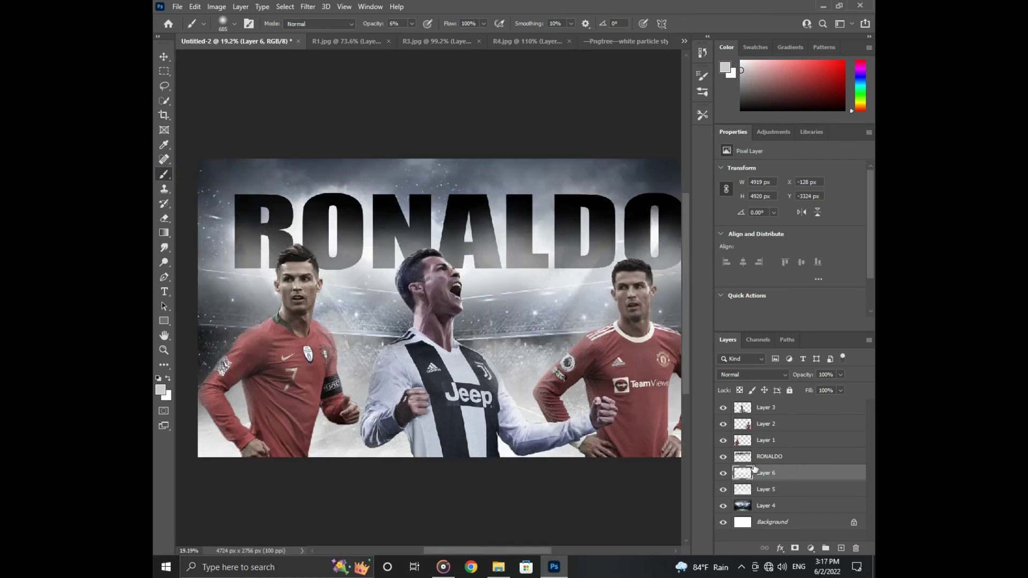
{"action": "left_click", "coordinate": [760, 456]}
{"action": "left_click_drag", "start_coordinate": [310, 197], "coordinate": [516, 207]}
{"action": "left_click", "coordinate": [502, 229]}
{"action": "left_click", "coordinate": [543, 228]}
{"action": "left_click", "coordinate": [558, 225]}
{"action": "scroll", "coordinate": [535, 331], "scroll_direction": "down", "scroll_amount": 3}
{"action": "left_click_drag", "start_coordinate": [254, 328], "coordinate": [260, 326]}
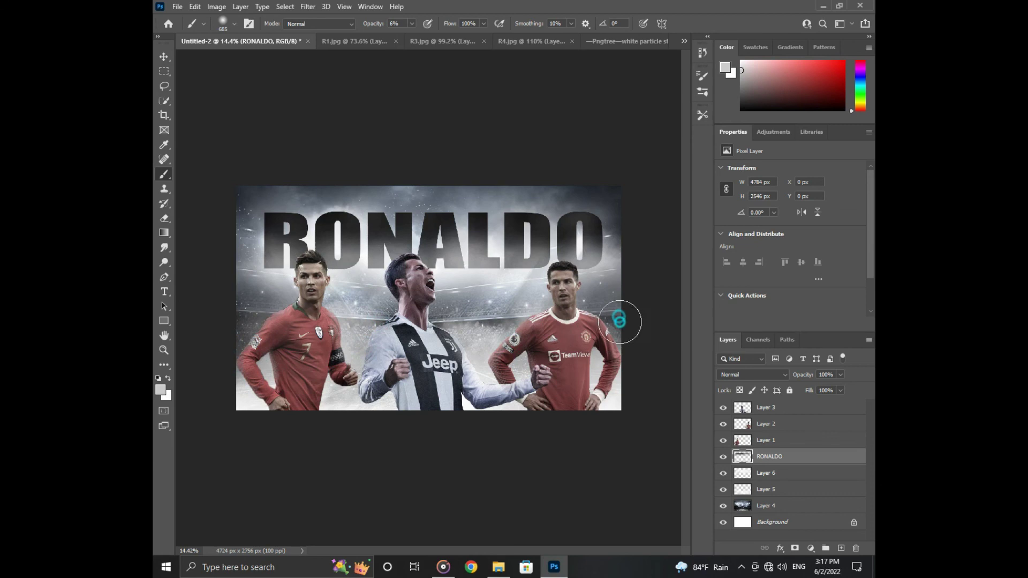
Brush light grey haze over the centre player's lower shirt and bent elbow on Layer 3
{"action": "left_click", "coordinate": [766, 408]}
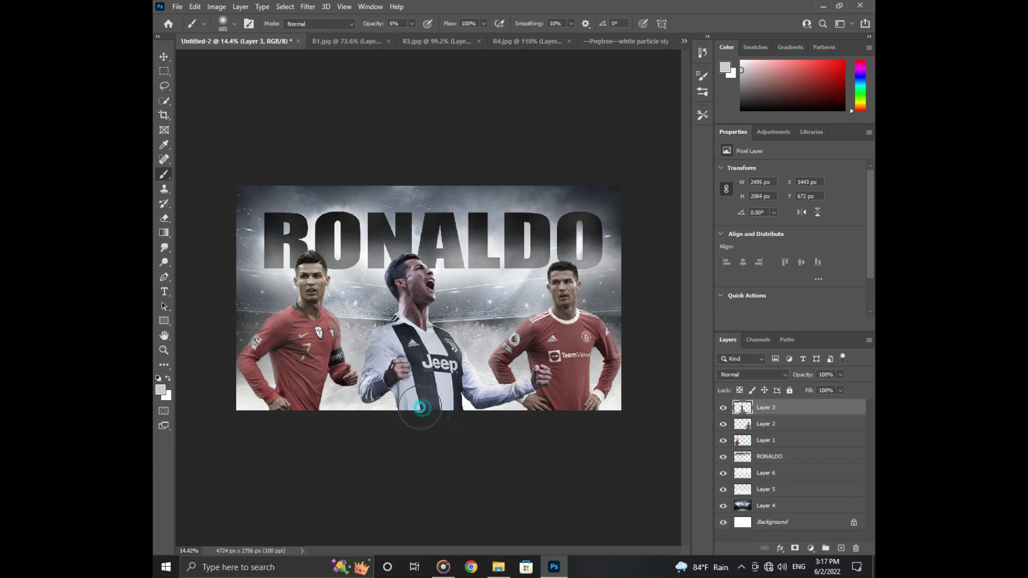
{"action": "left_click_drag", "start_coordinate": [415, 408], "coordinate": [479, 419]}
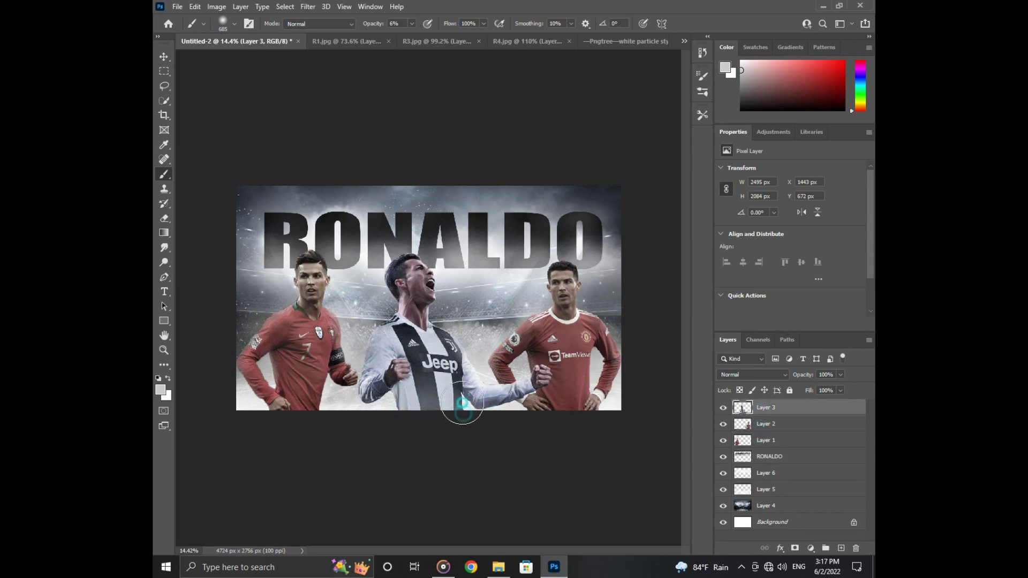
{"action": "left_click_drag", "start_coordinate": [397, 390], "coordinate": [383, 392]}
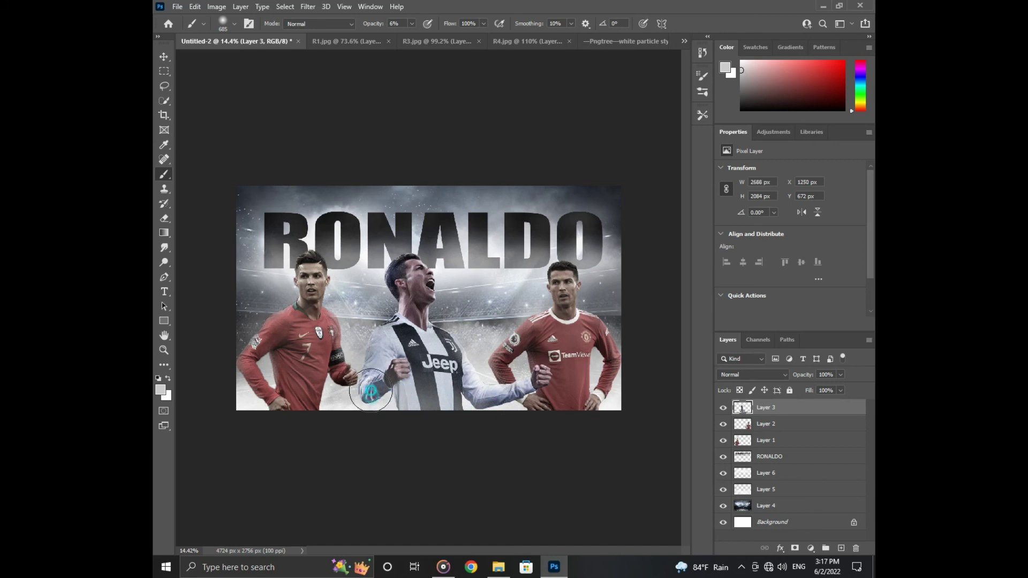
Brush light grey haze over the lower edges of the right player on Layer 2 and the left player on Layer 1
{"action": "left_click", "coordinate": [750, 428]}
{"action": "left_click_drag", "start_coordinate": [533, 416], "coordinate": [546, 412]}
{"action": "left_click", "coordinate": [792, 442]}
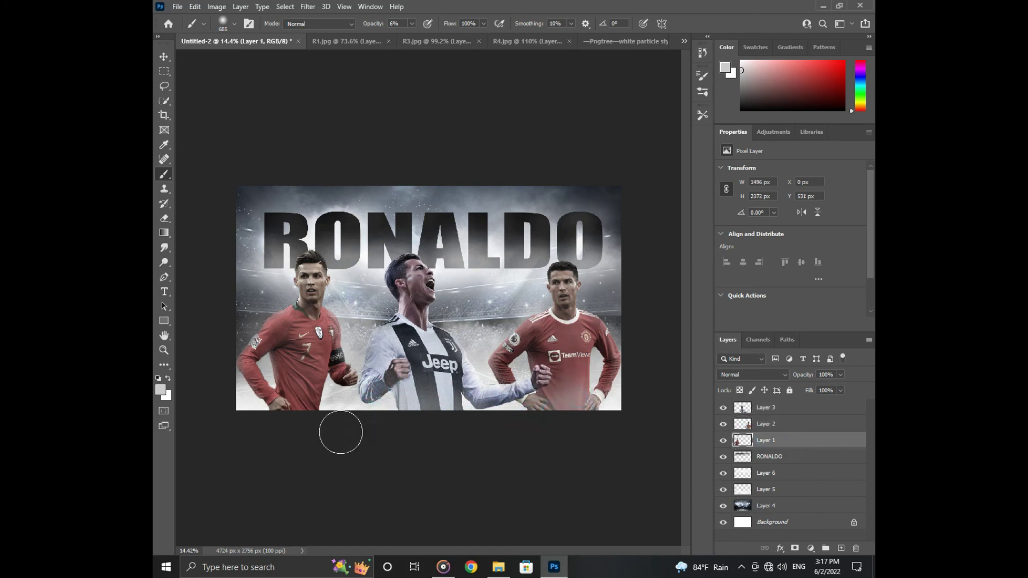
{"action": "left_click_drag", "start_coordinate": [306, 401], "coordinate": [273, 405]}
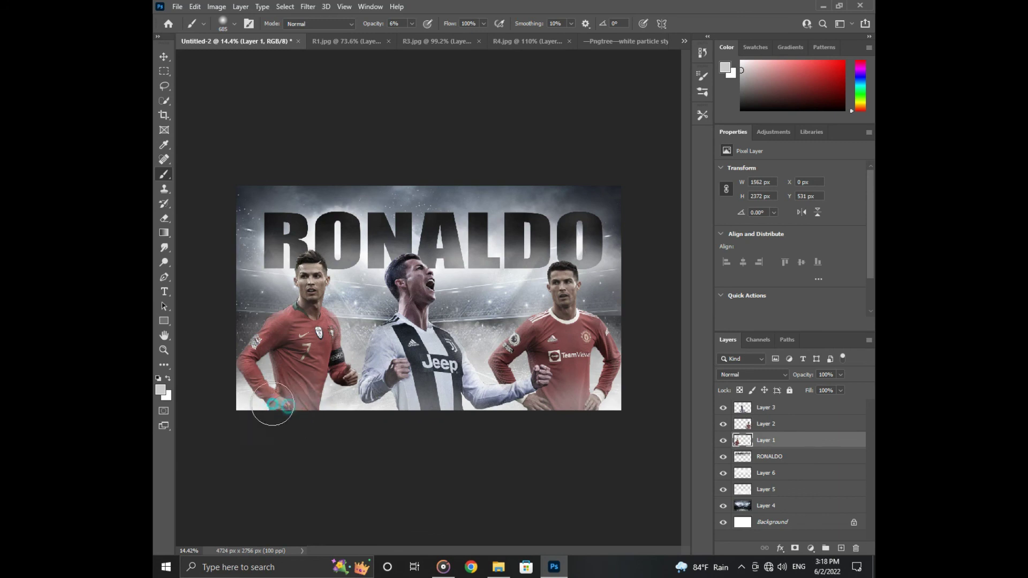
{"action": "left_click_drag", "start_coordinate": [336, 409], "coordinate": [345, 394]}
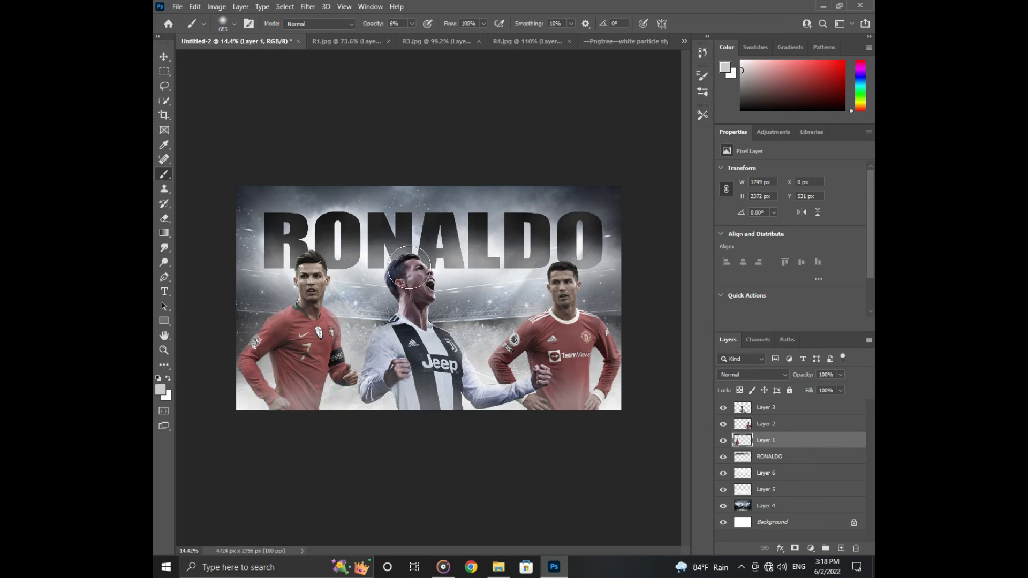
Stamp the NS logo brush in white at 218 px and 74% opacity in the poster's upper-left corner
{"action": "left_click", "coordinate": [248, 24]}
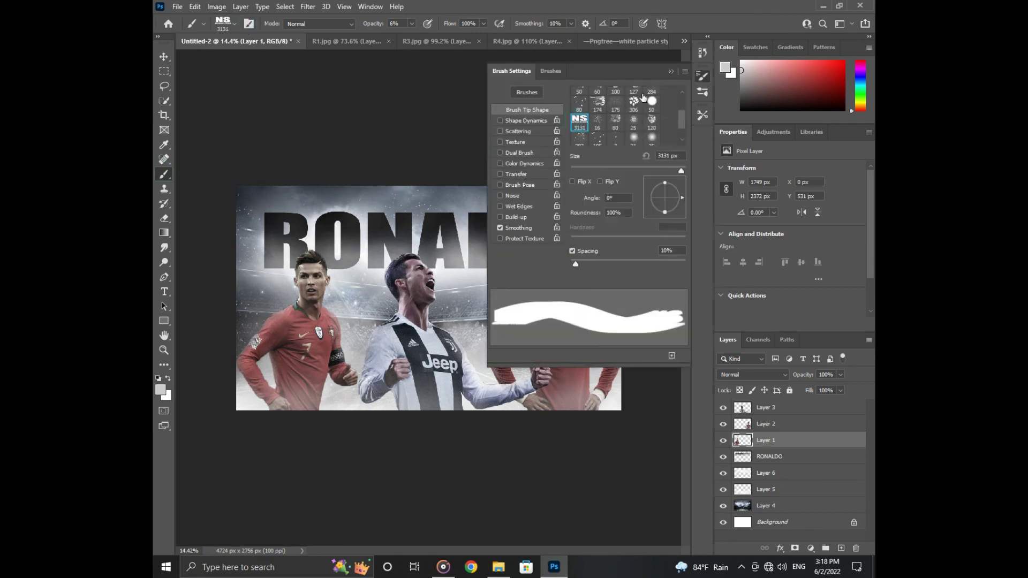
{"action": "left_click", "coordinate": [671, 71]}
{"action": "left_click_drag", "start_coordinate": [505, 230], "coordinate": [391, 217]}
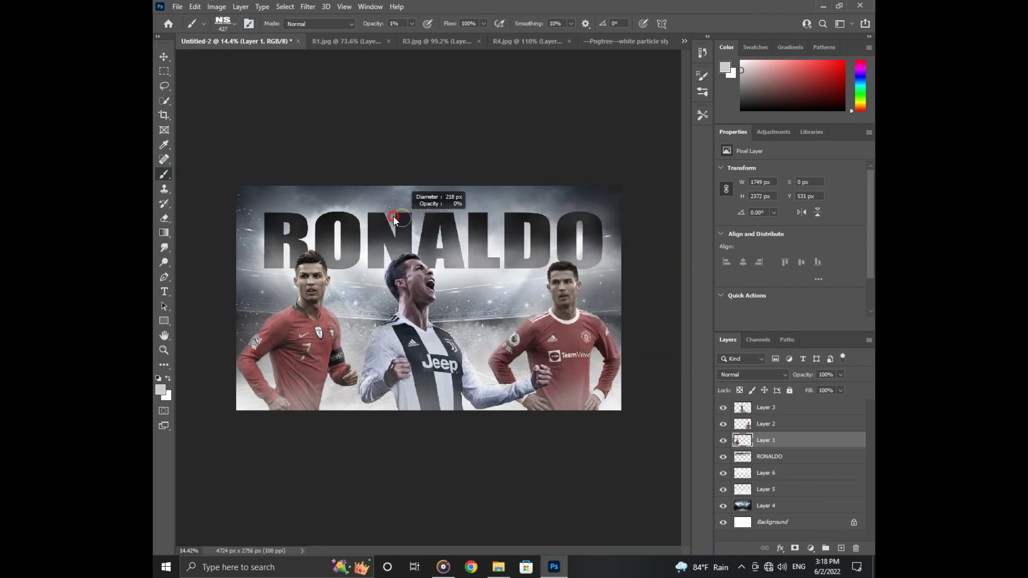
{"action": "left_click", "coordinate": [411, 23]}
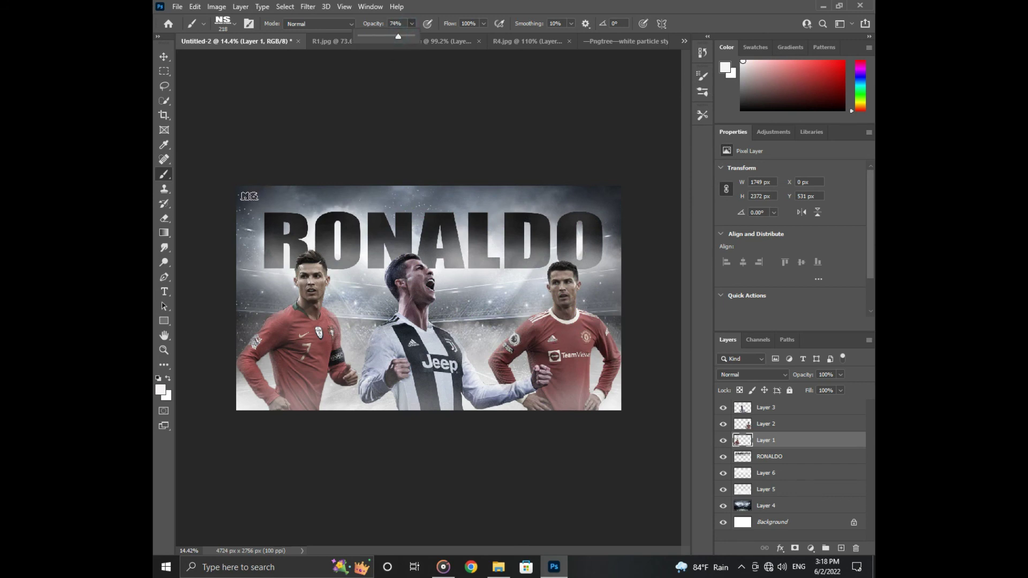
{"action": "left_click", "coordinate": [249, 196]}
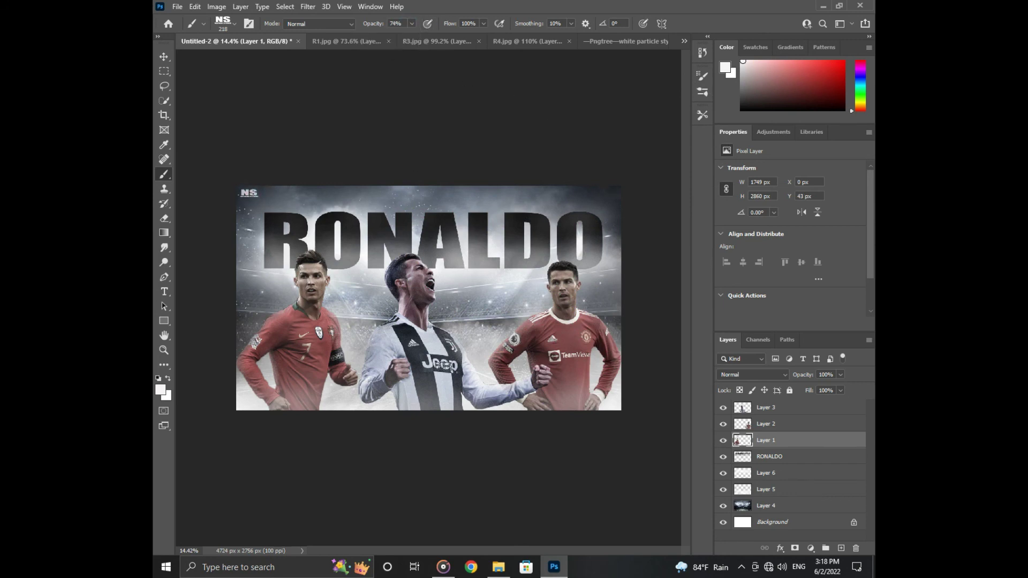
Start saving the poster as a new file in the Ronaldo folder
{"action": "left_click", "coordinate": [177, 7]}
{"action": "left_click", "coordinate": [214, 133]}
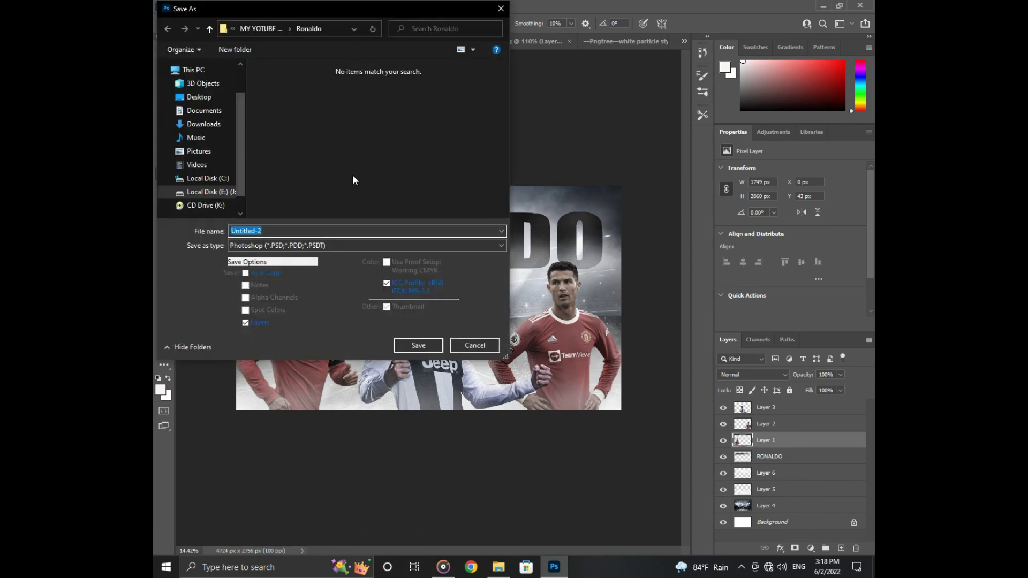